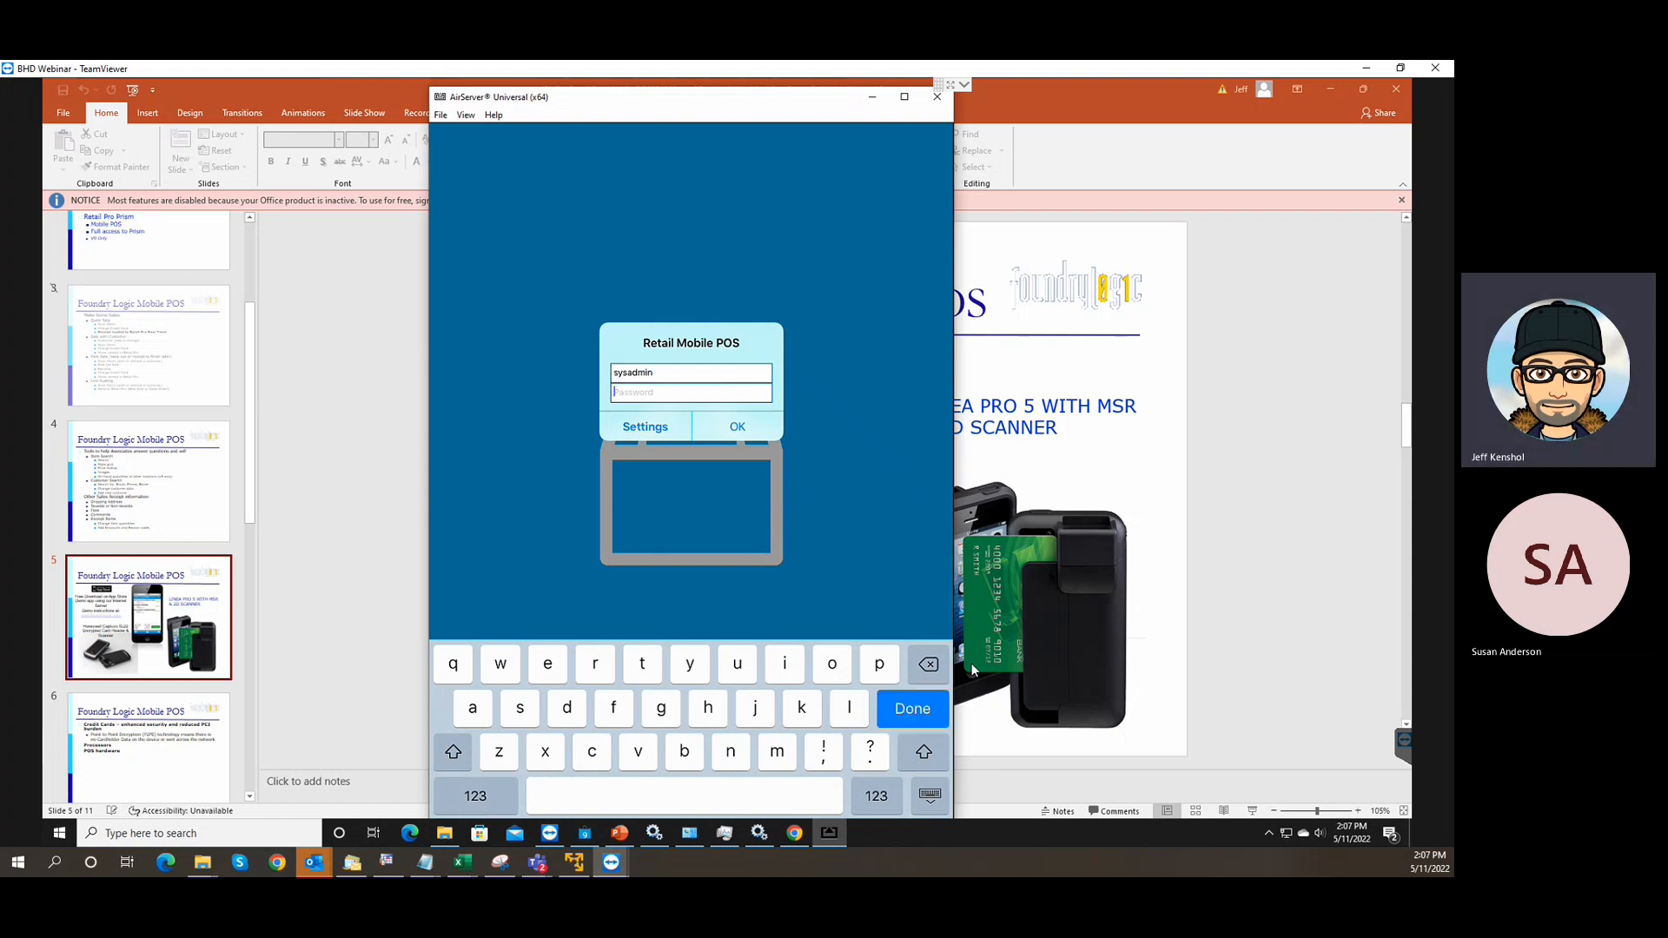
Log in to Retail Mobile POS with the account password, opening an empty $0.00 sale.
{"action": "type", "text": "sysadmin"}
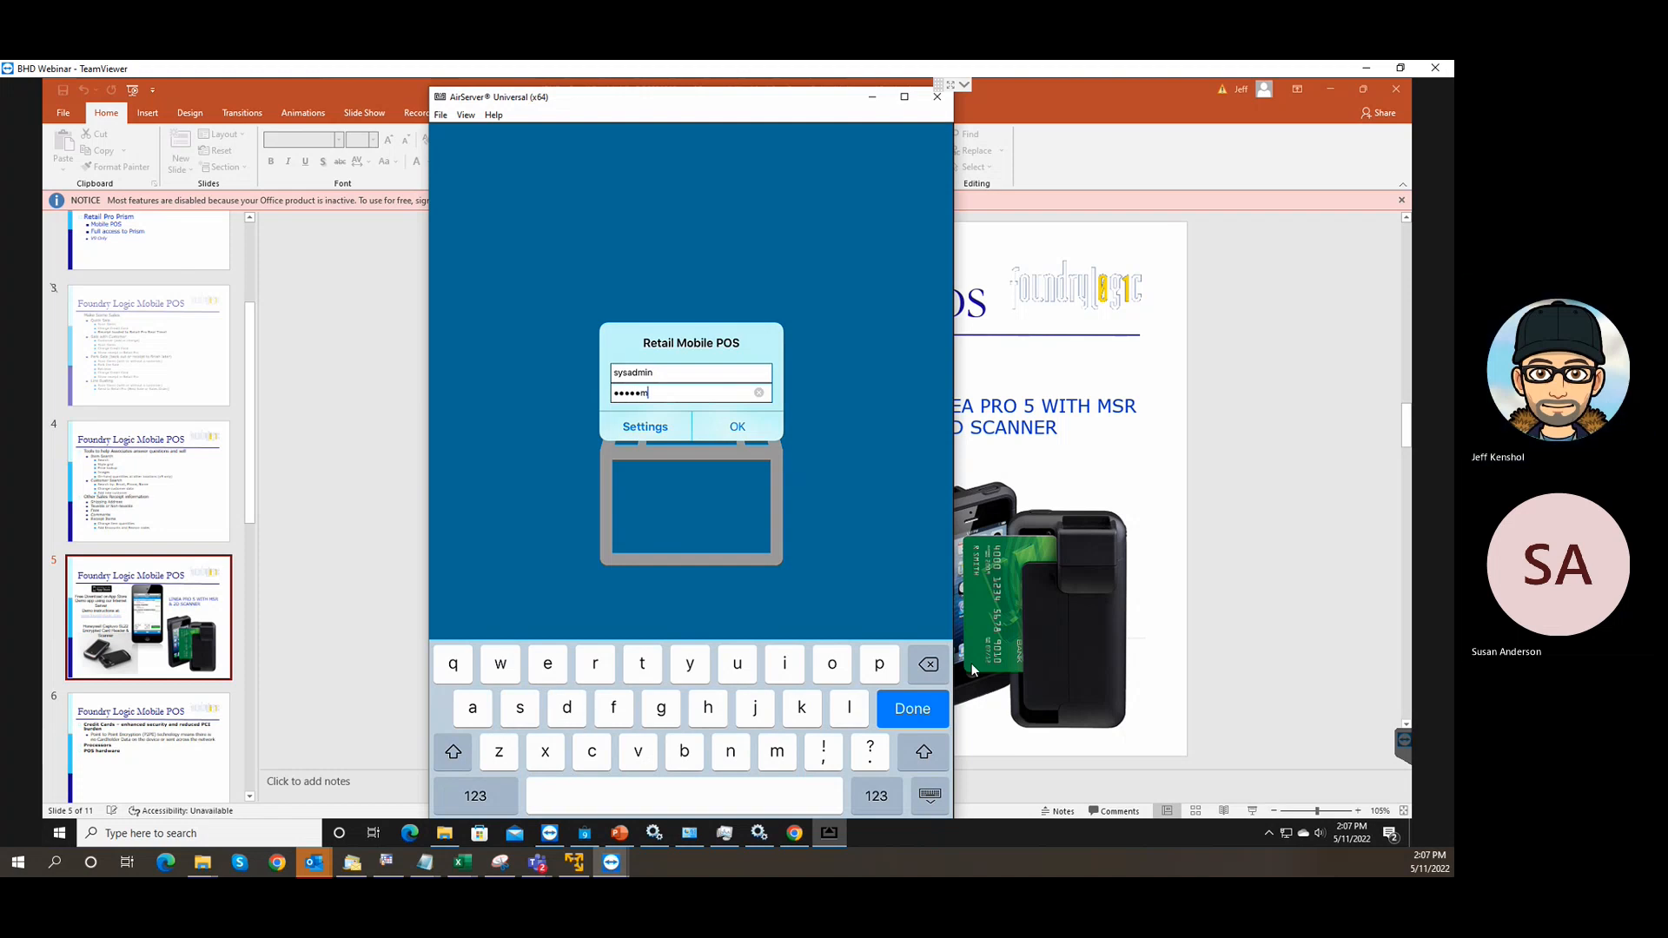
{"action": "key", "text": "Return"}
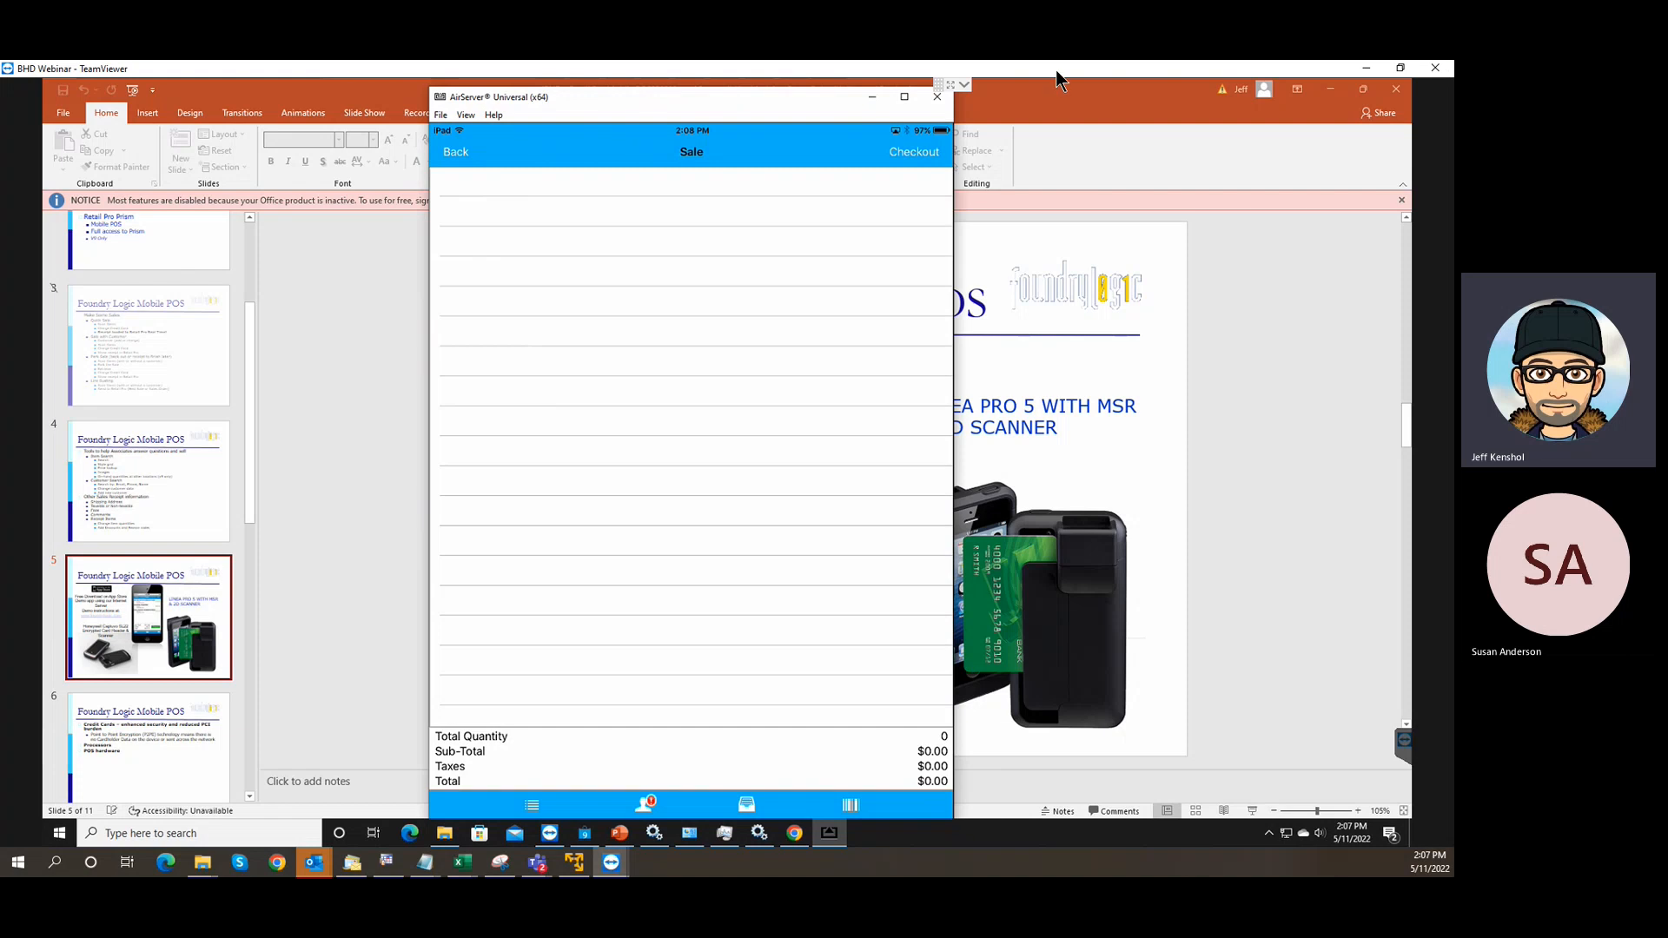
Shrink the presentation into a taller window on the desktop's right side, then bring the mobile app forward.
{"action": "left_click", "coordinate": [1399, 68]}
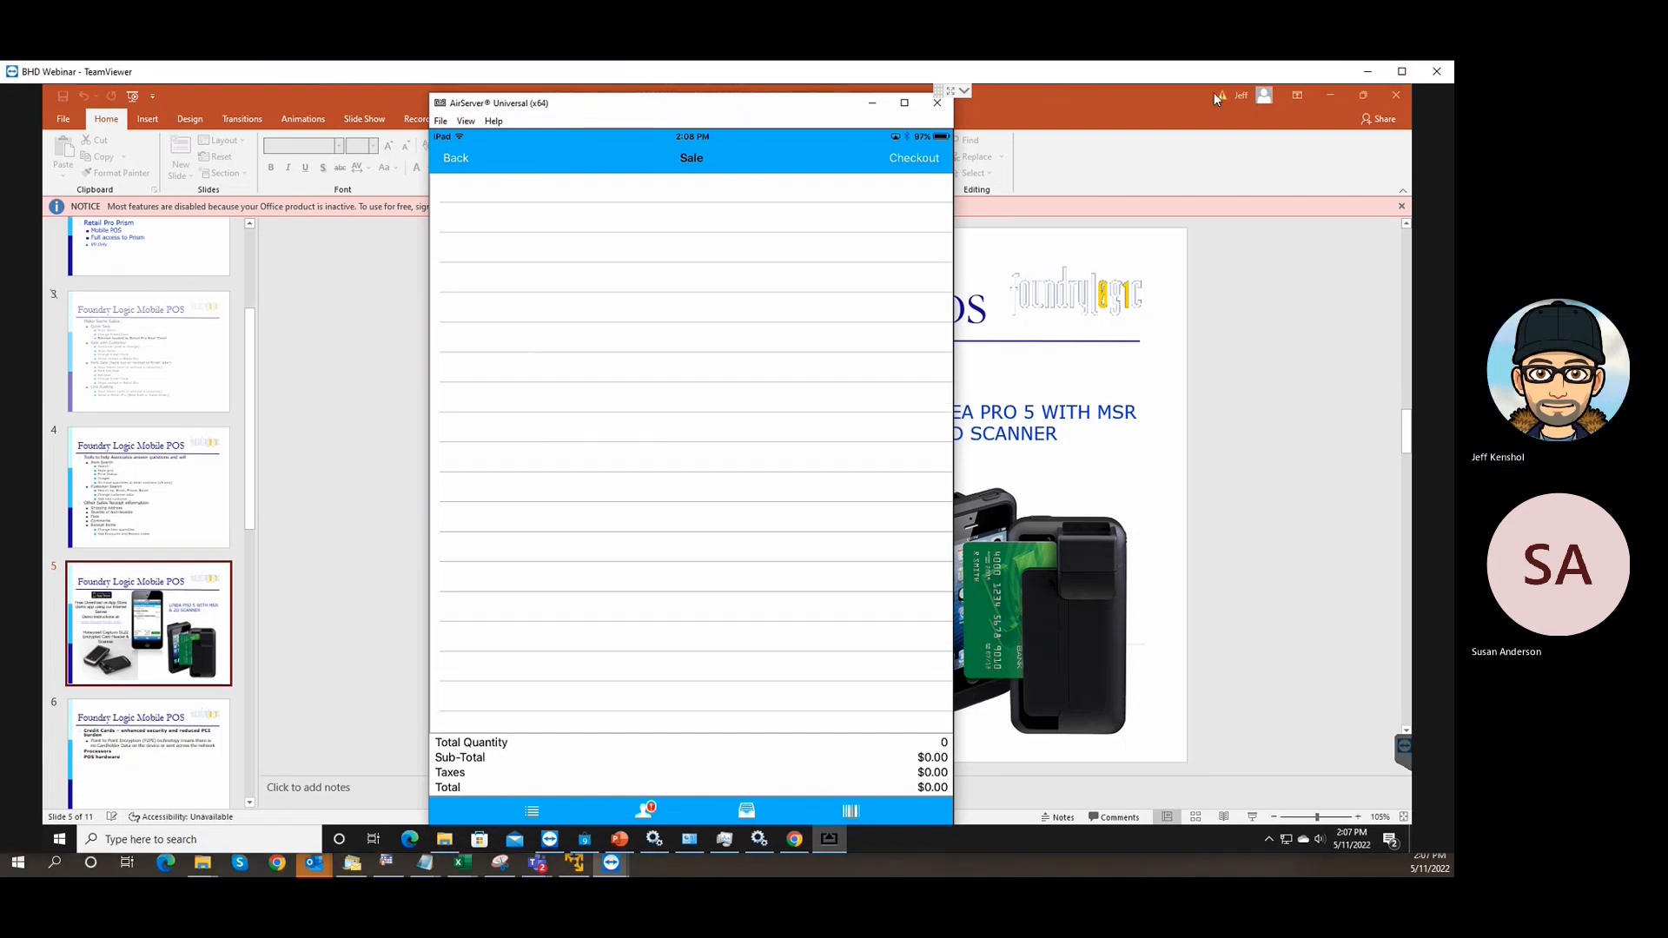
{"action": "left_click", "coordinate": [1400, 71]}
{"action": "left_click", "coordinate": [1361, 90]}
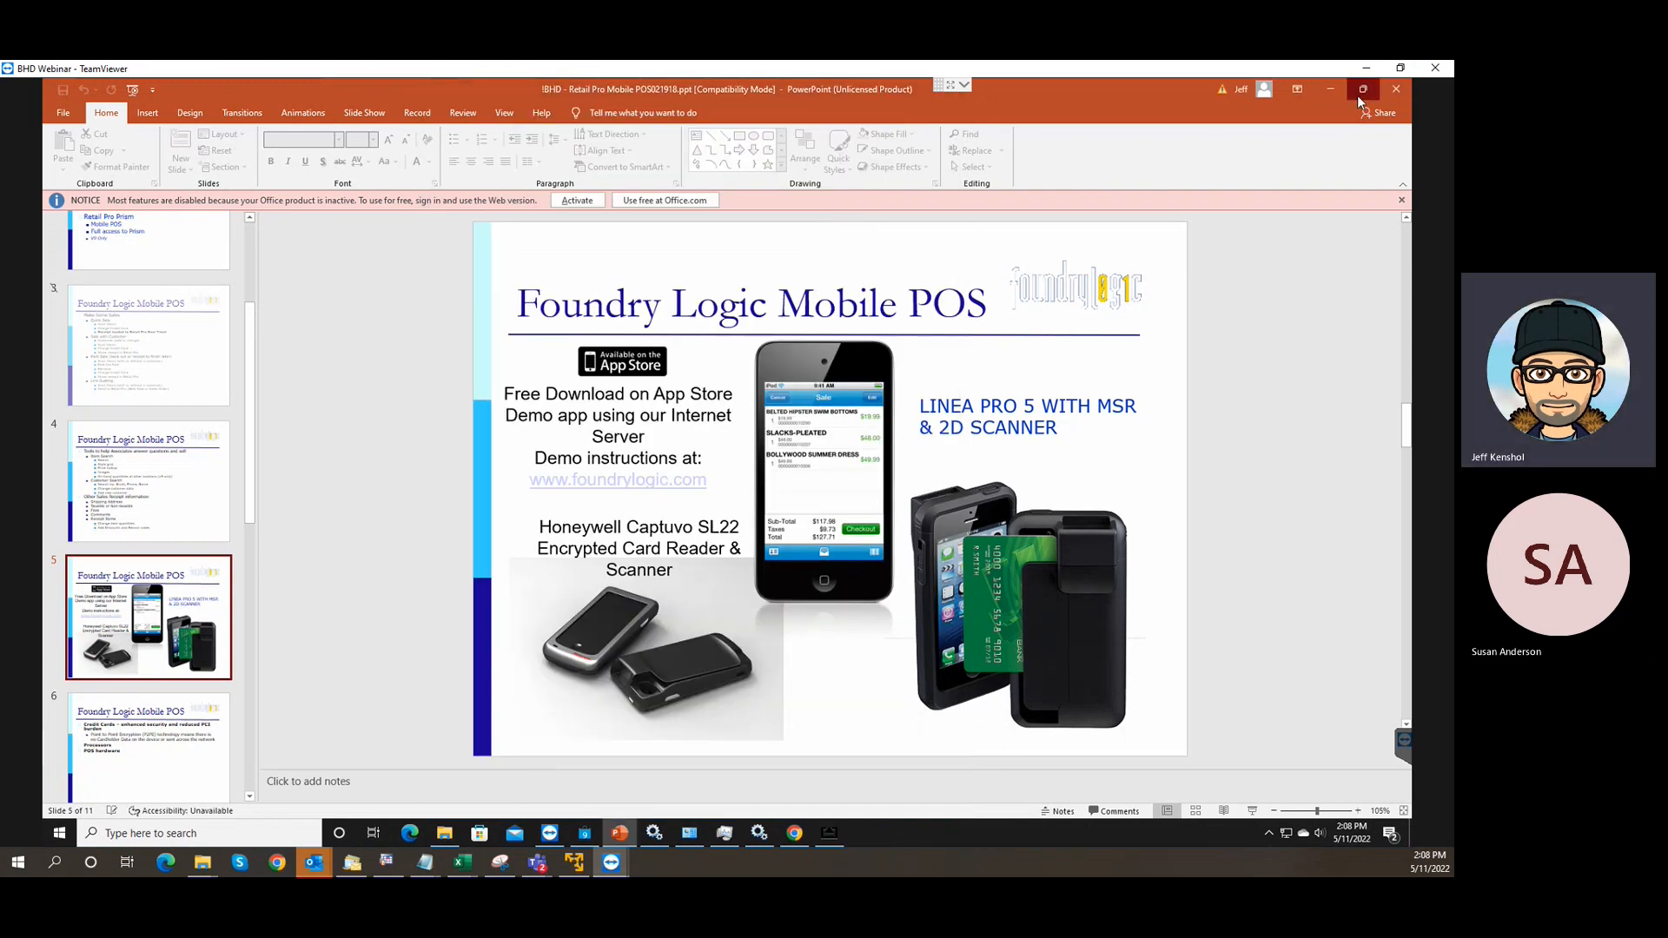
{"action": "left_click_drag", "start_coordinate": [755, 108], "coordinate": [1126, 111]}
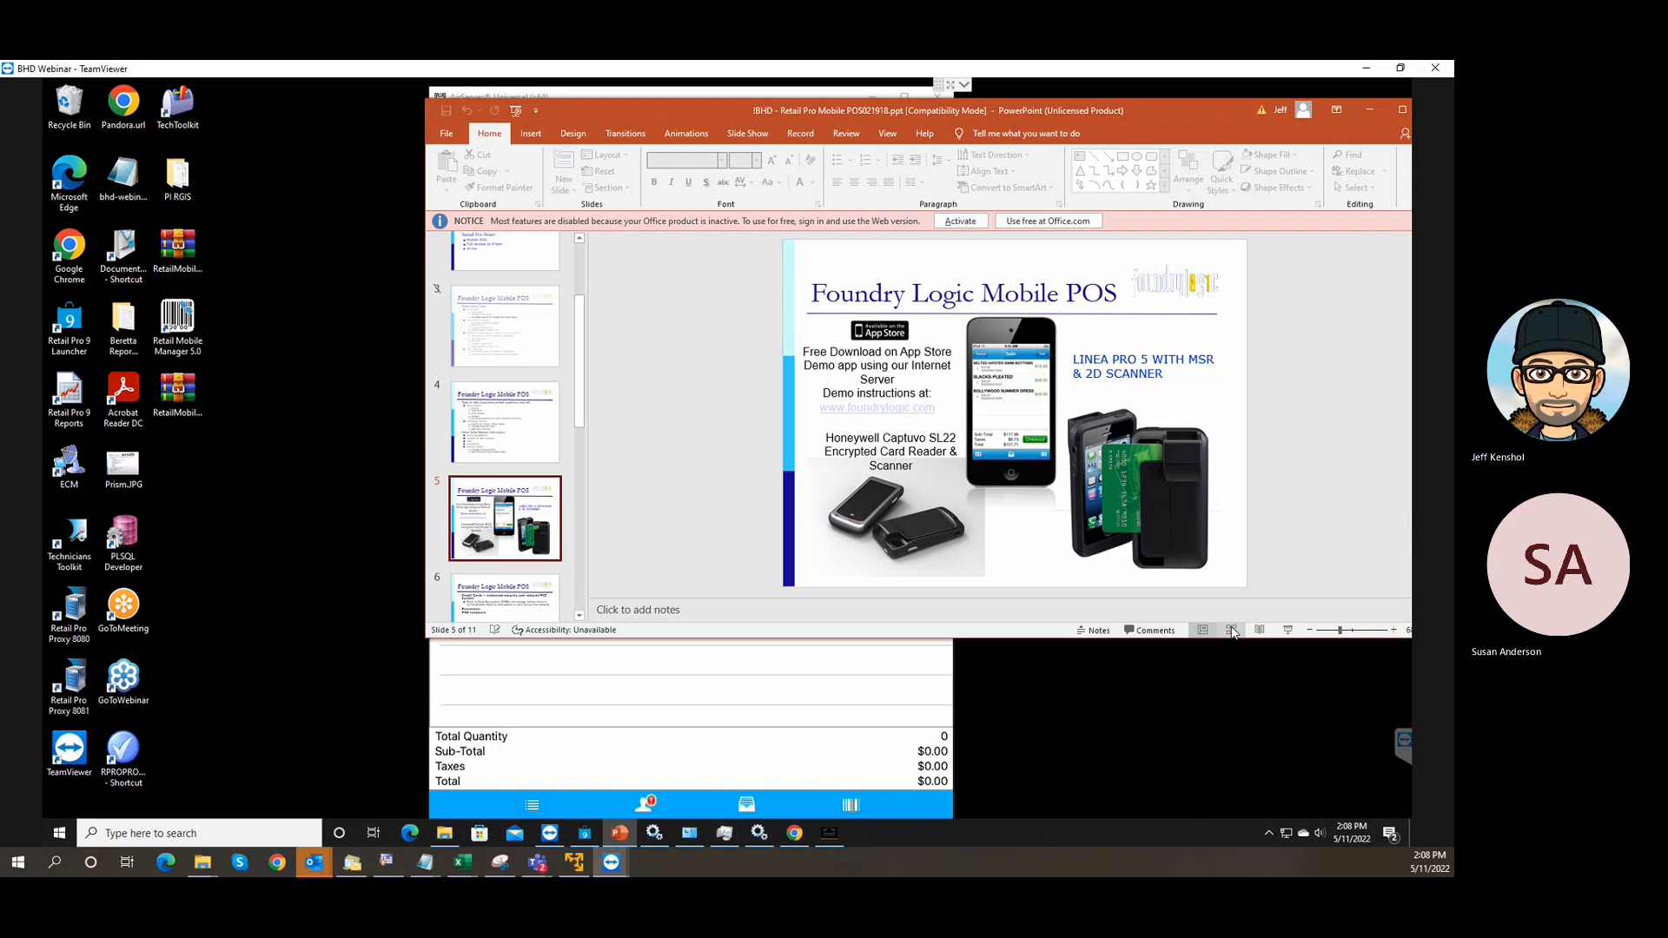
{"action": "left_click_drag", "start_coordinate": [1231, 640], "coordinate": [1241, 800]}
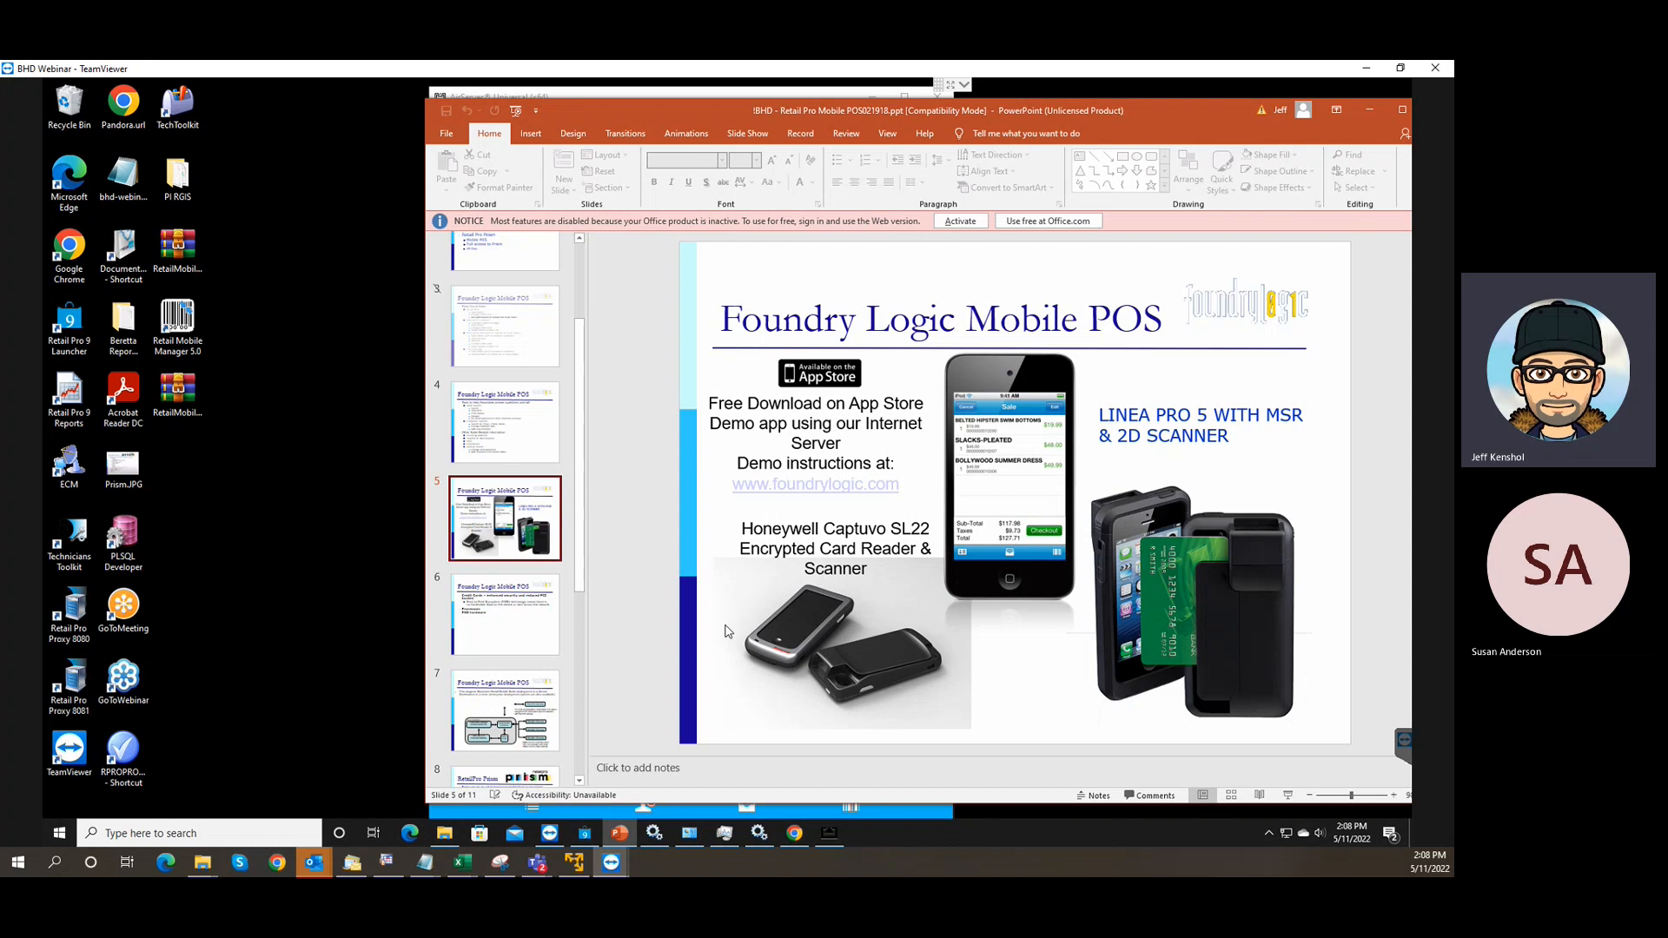
{"action": "left_click_drag", "start_coordinate": [794, 107], "coordinate": [821, 123]}
{"action": "left_click", "coordinate": [679, 98]}
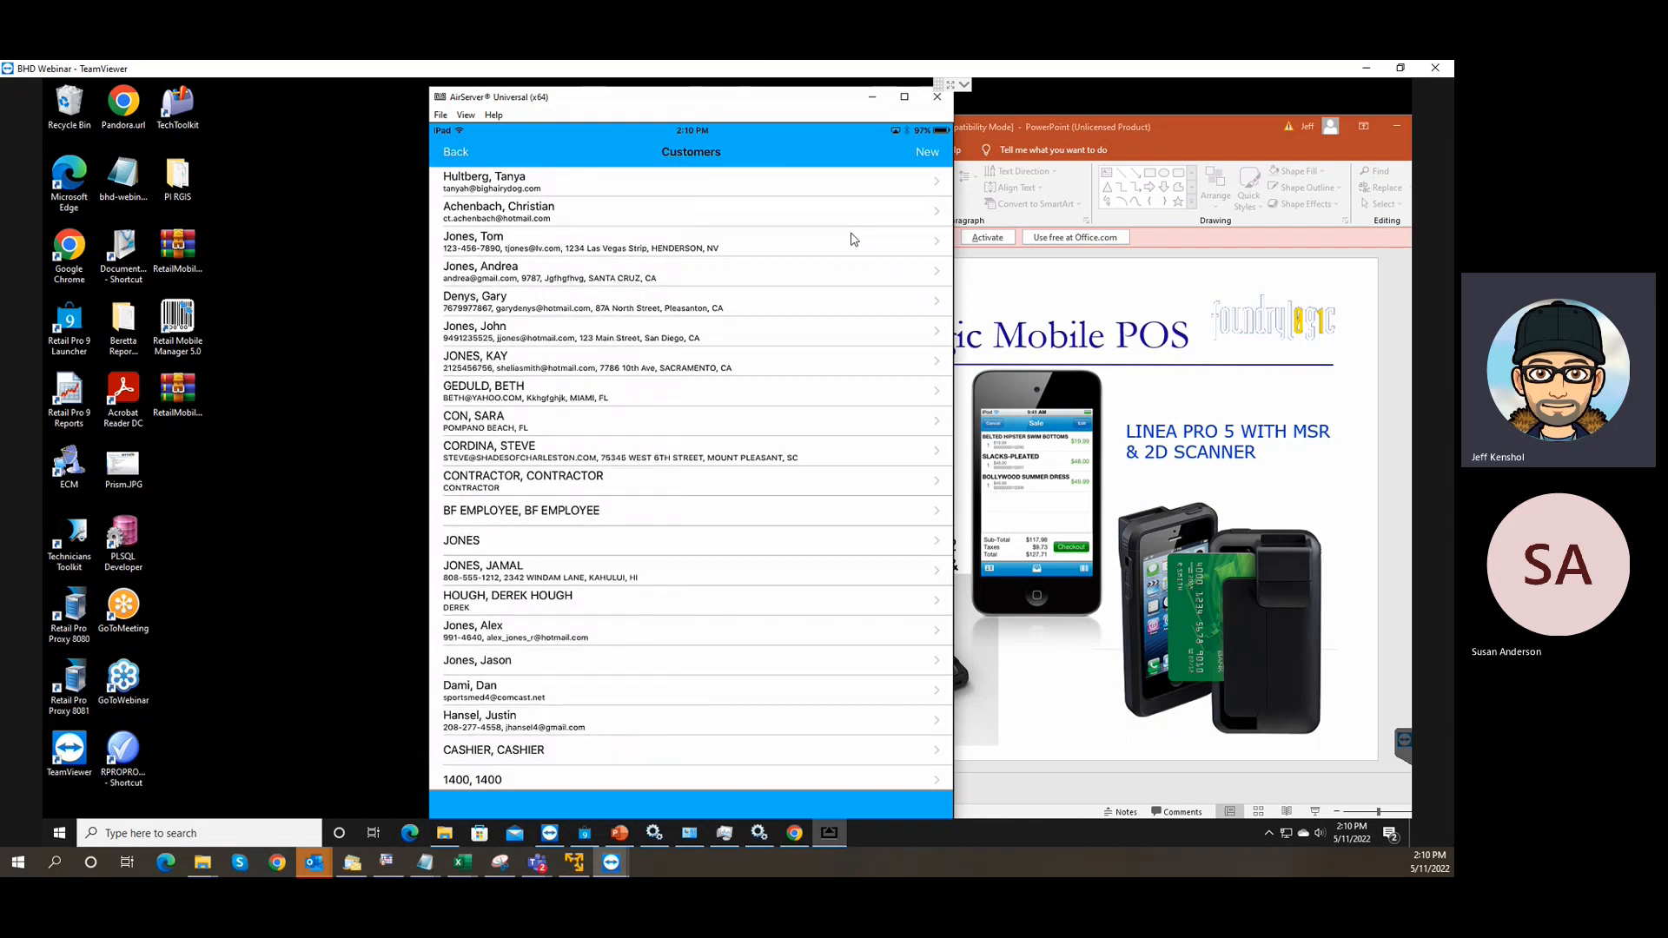
Open the chosen customer's details for the sale.
{"action": "left_click", "coordinate": [851, 239]}
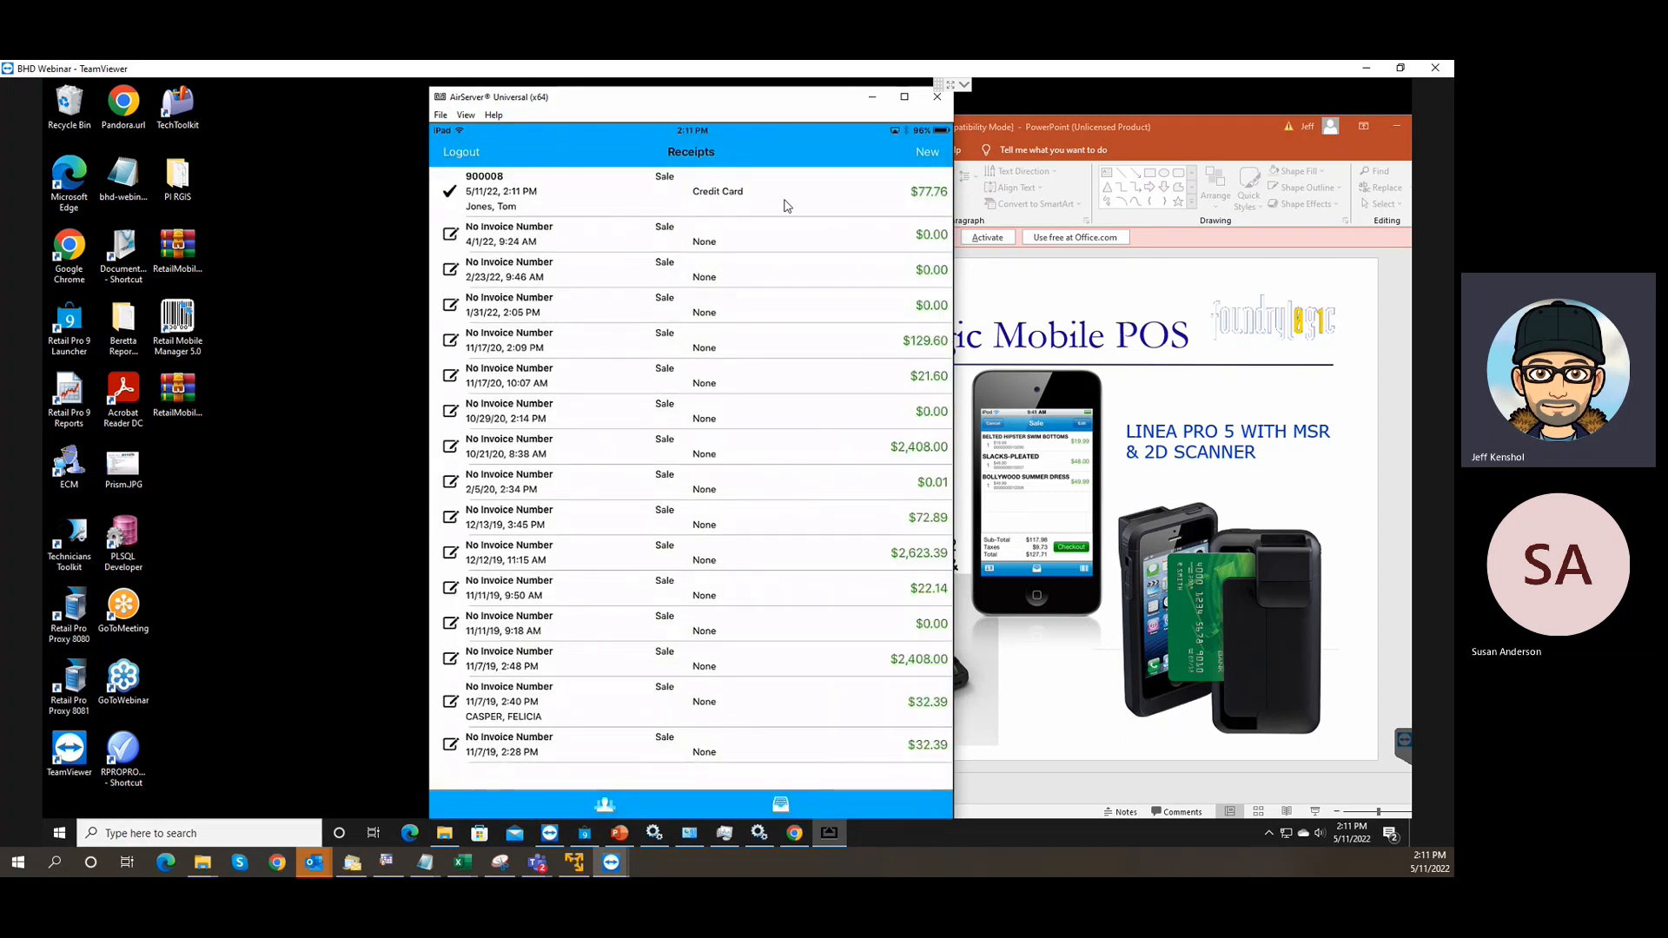
Refresh the Retail Pro receipts list and select new credit-card receipt 900008.
{"action": "left_click", "coordinate": [586, 833]}
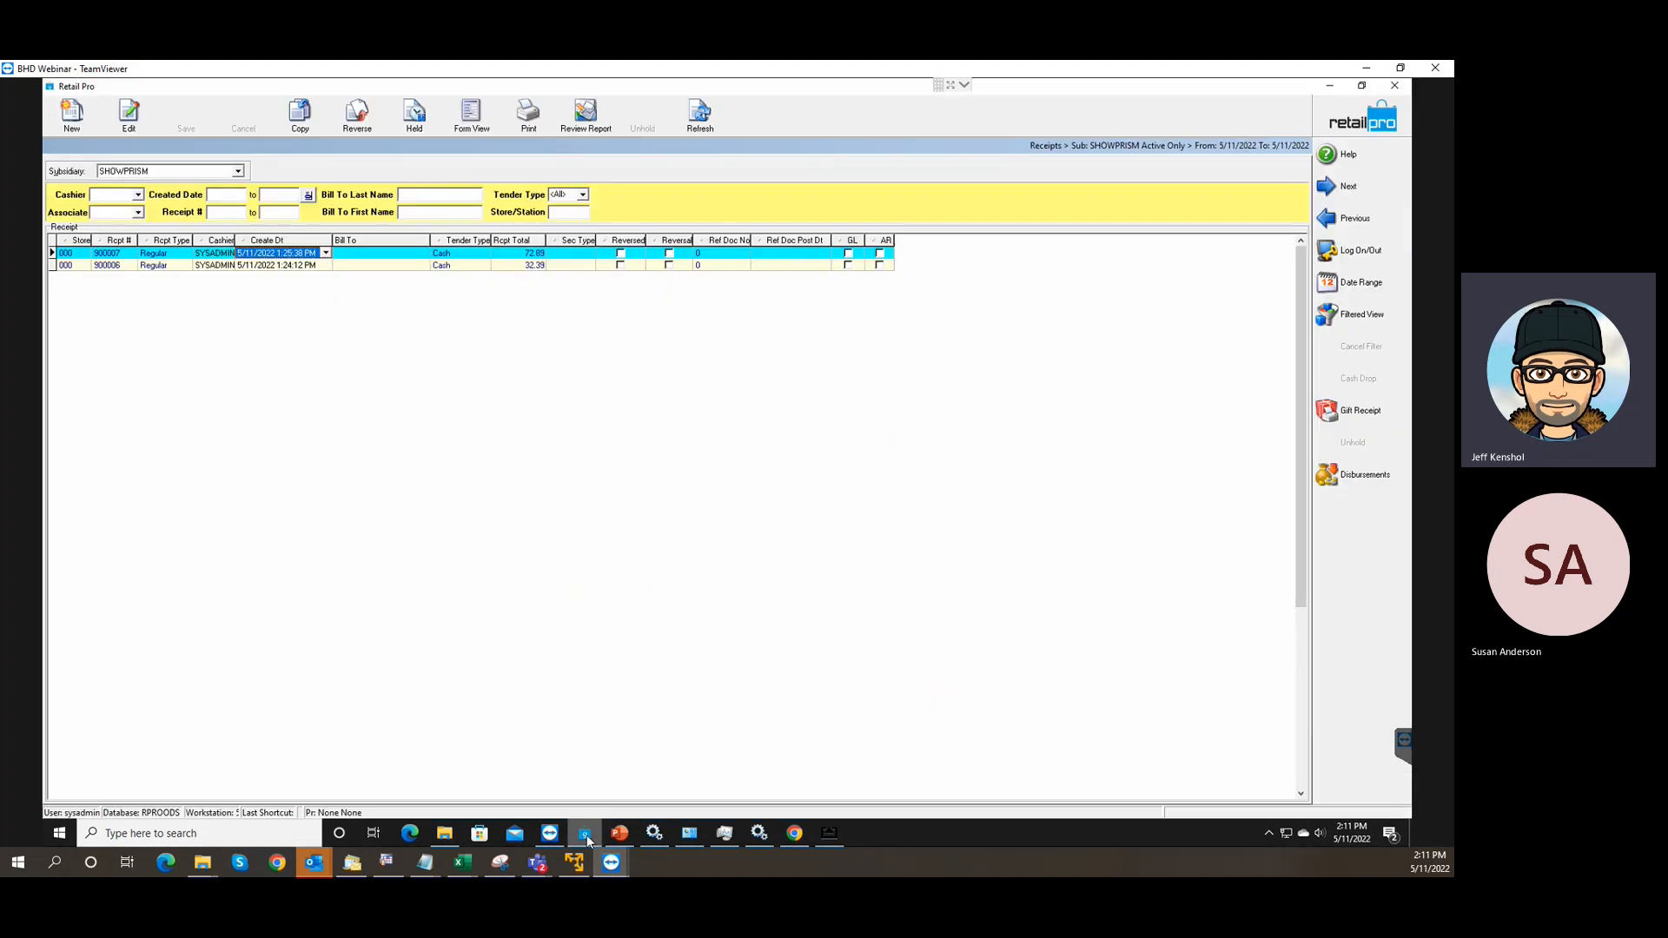
{"action": "left_click", "coordinate": [700, 115]}
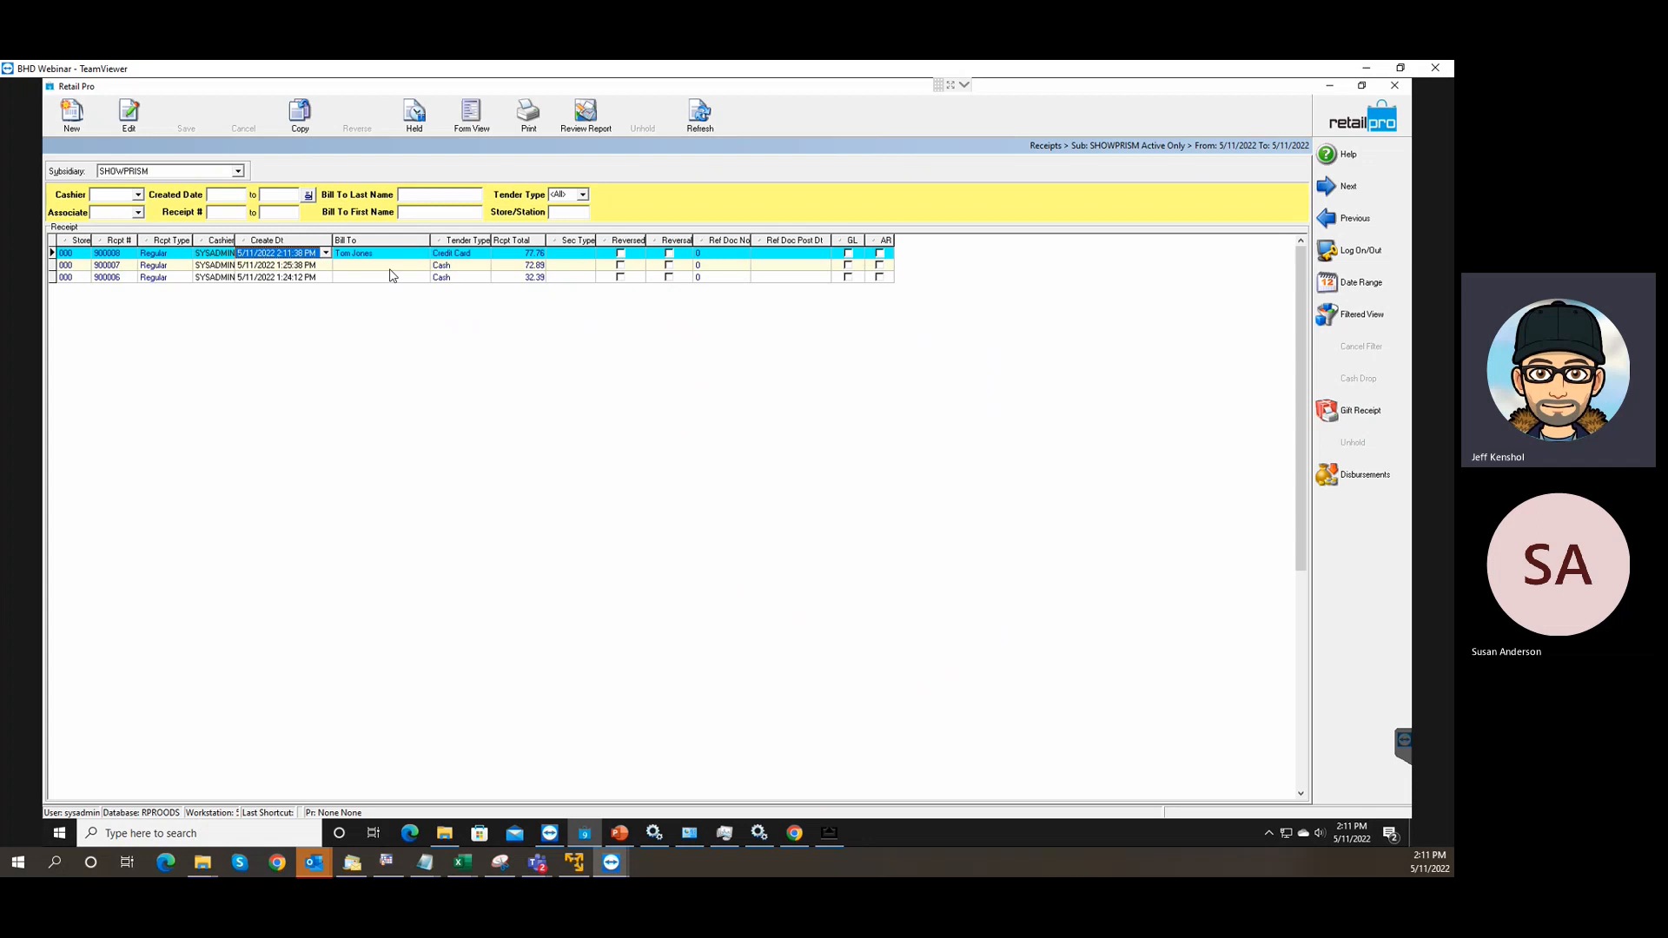
{"action": "left_click", "coordinate": [114, 253]}
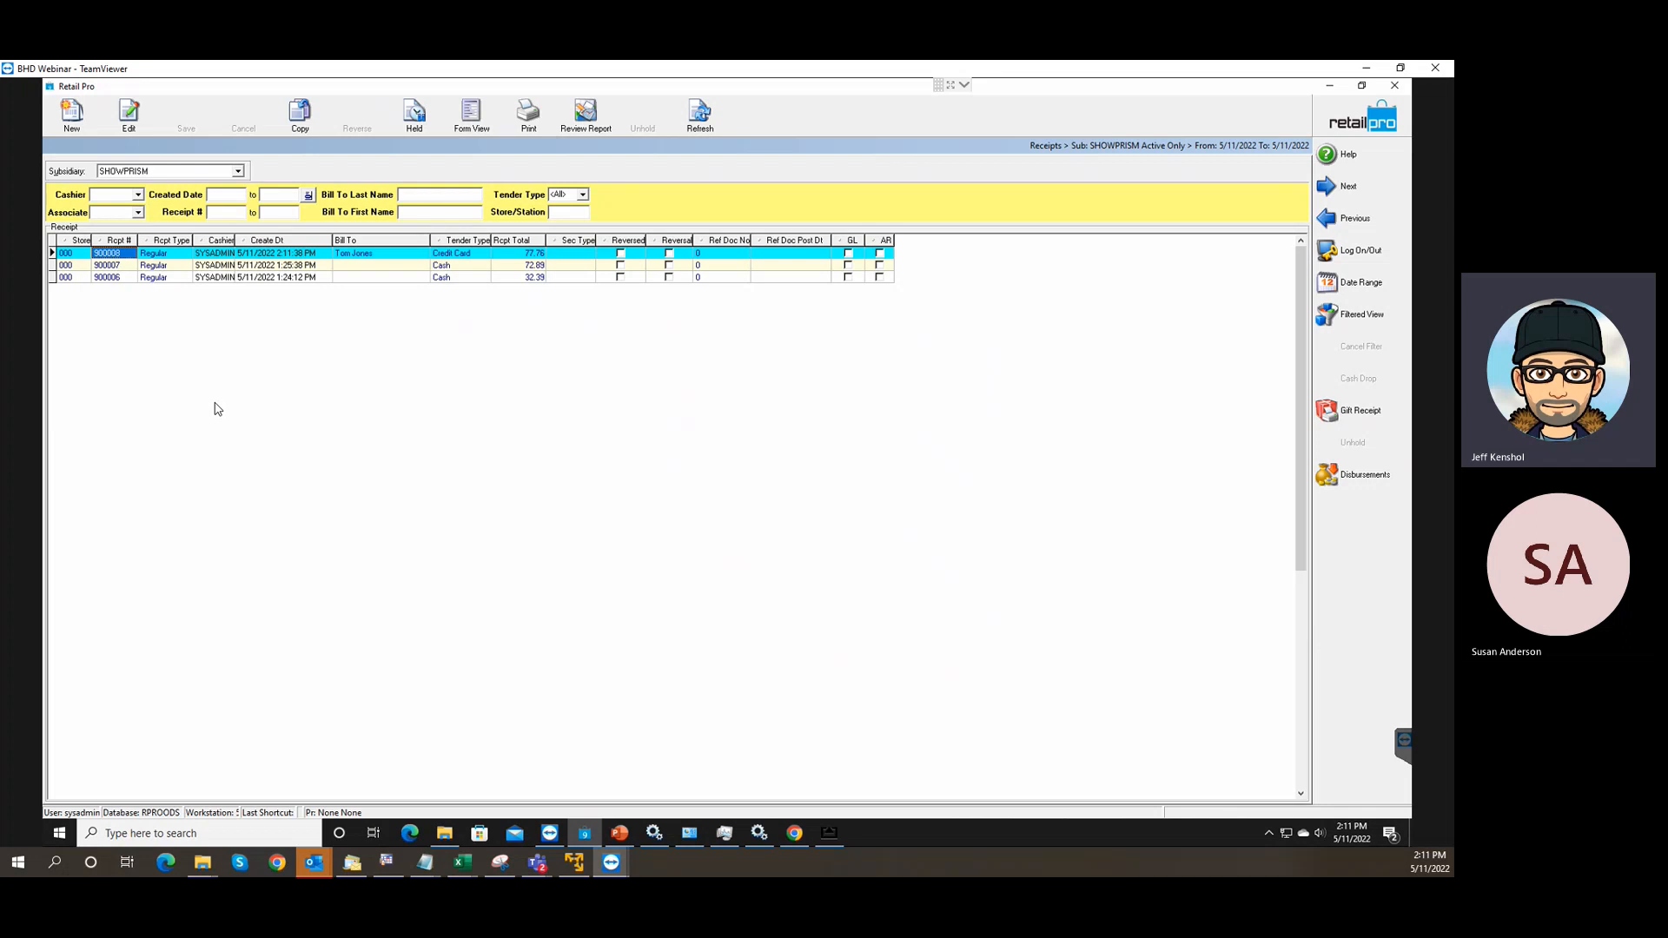
Check the installed programs, running processes and Windows Services lists, closing each afterwards.
{"action": "left_click", "coordinate": [697, 837]}
{"action": "left_click", "coordinate": [697, 837]}
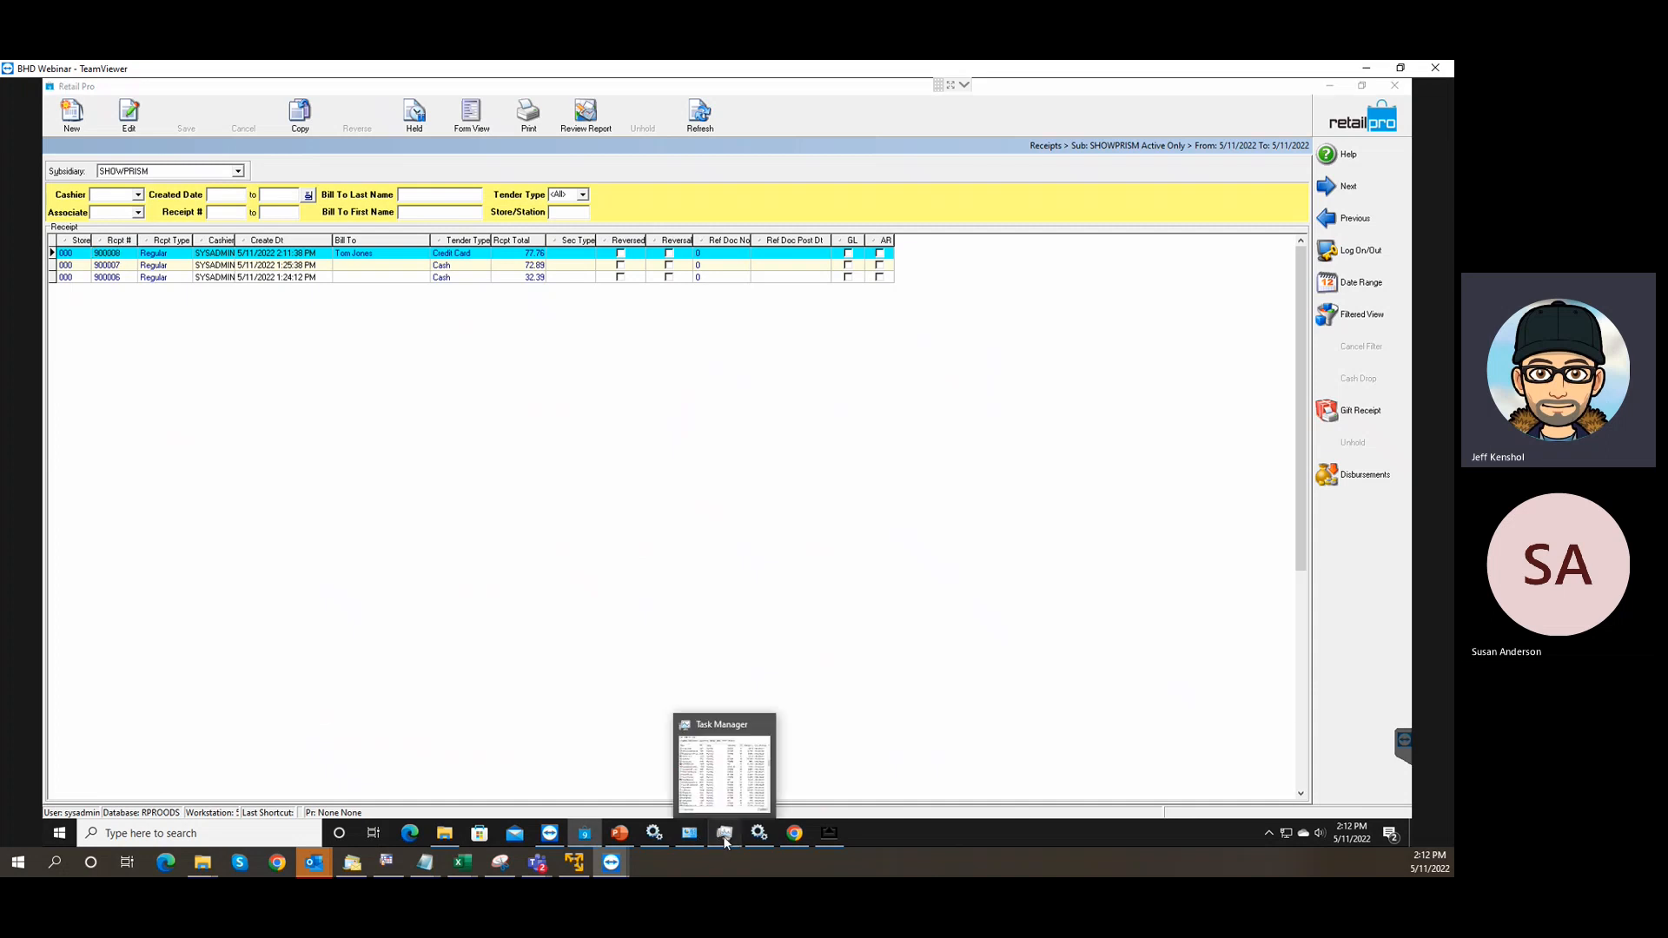
{"action": "left_click", "coordinate": [724, 834]}
{"action": "left_click", "coordinate": [1137, 231]}
{"action": "left_click", "coordinate": [724, 834]}
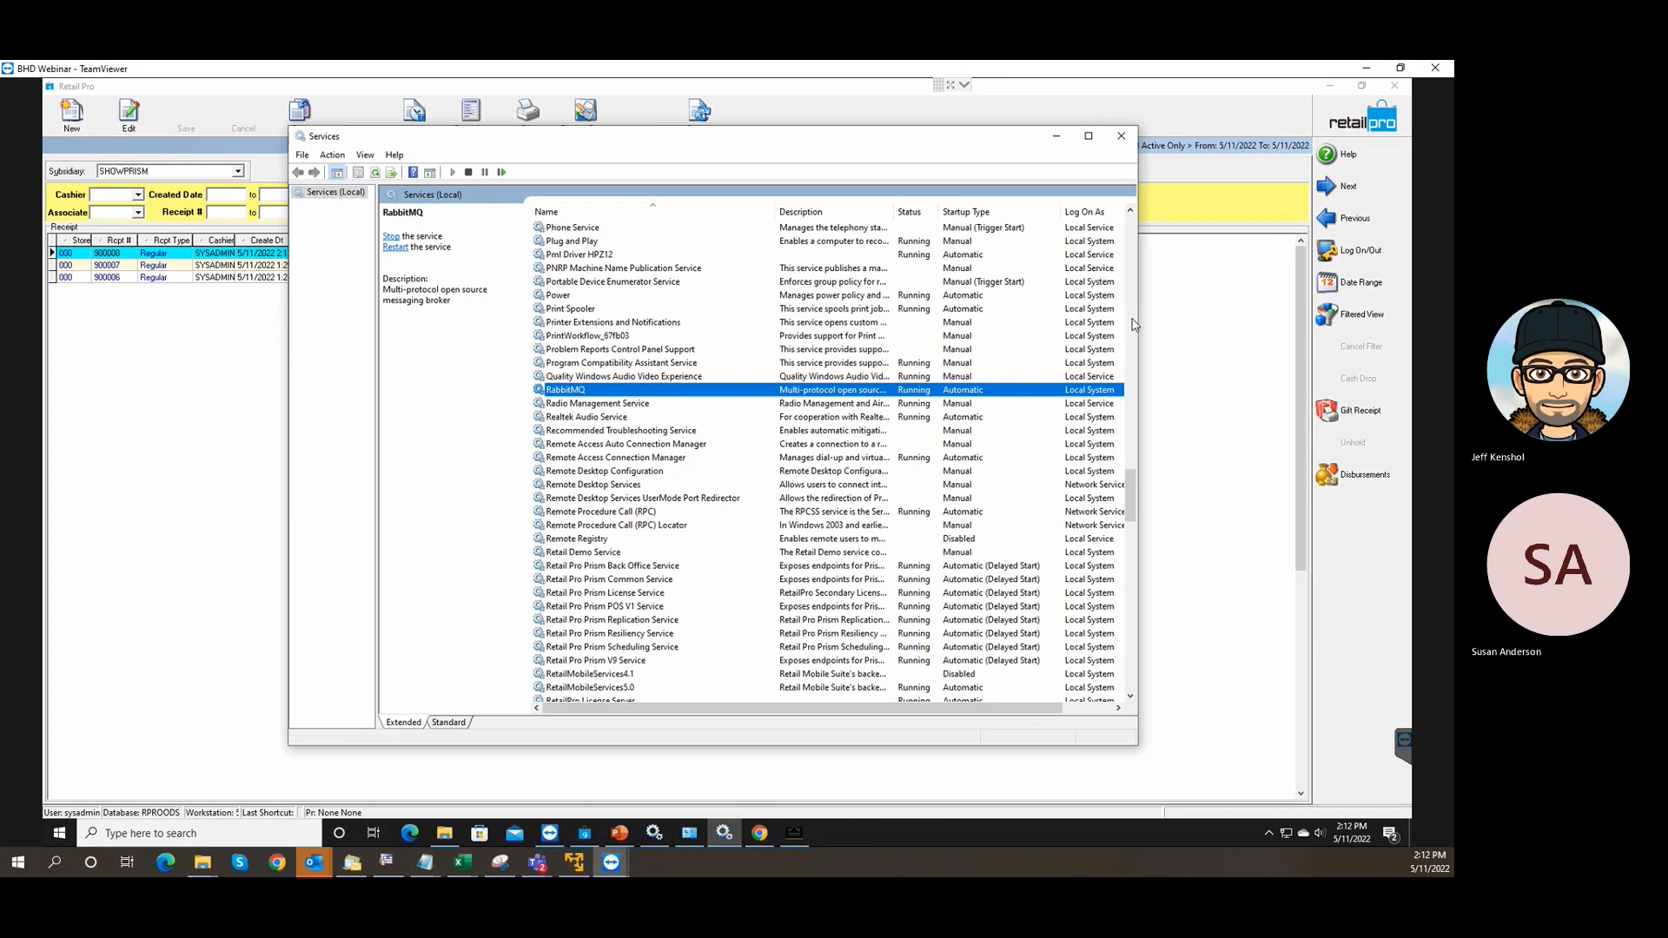
{"action": "left_click", "coordinate": [1120, 136]}
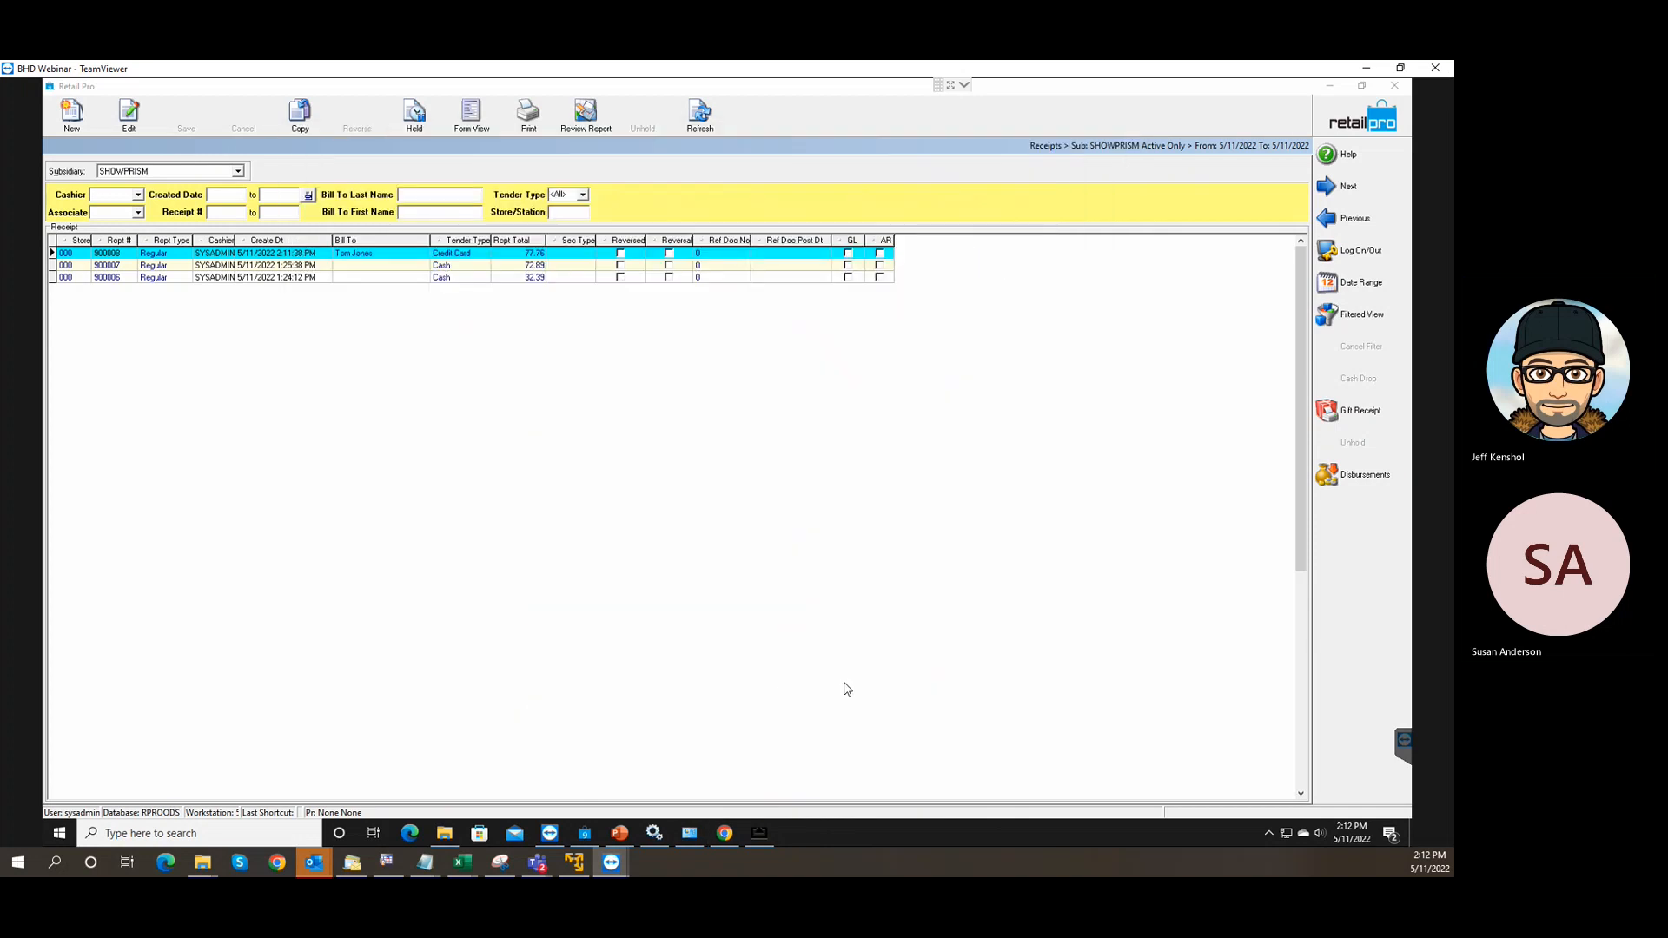
Bring up the mirrored iPad POS window showing the Point of Sale menu.
{"action": "left_click", "coordinate": [759, 832]}
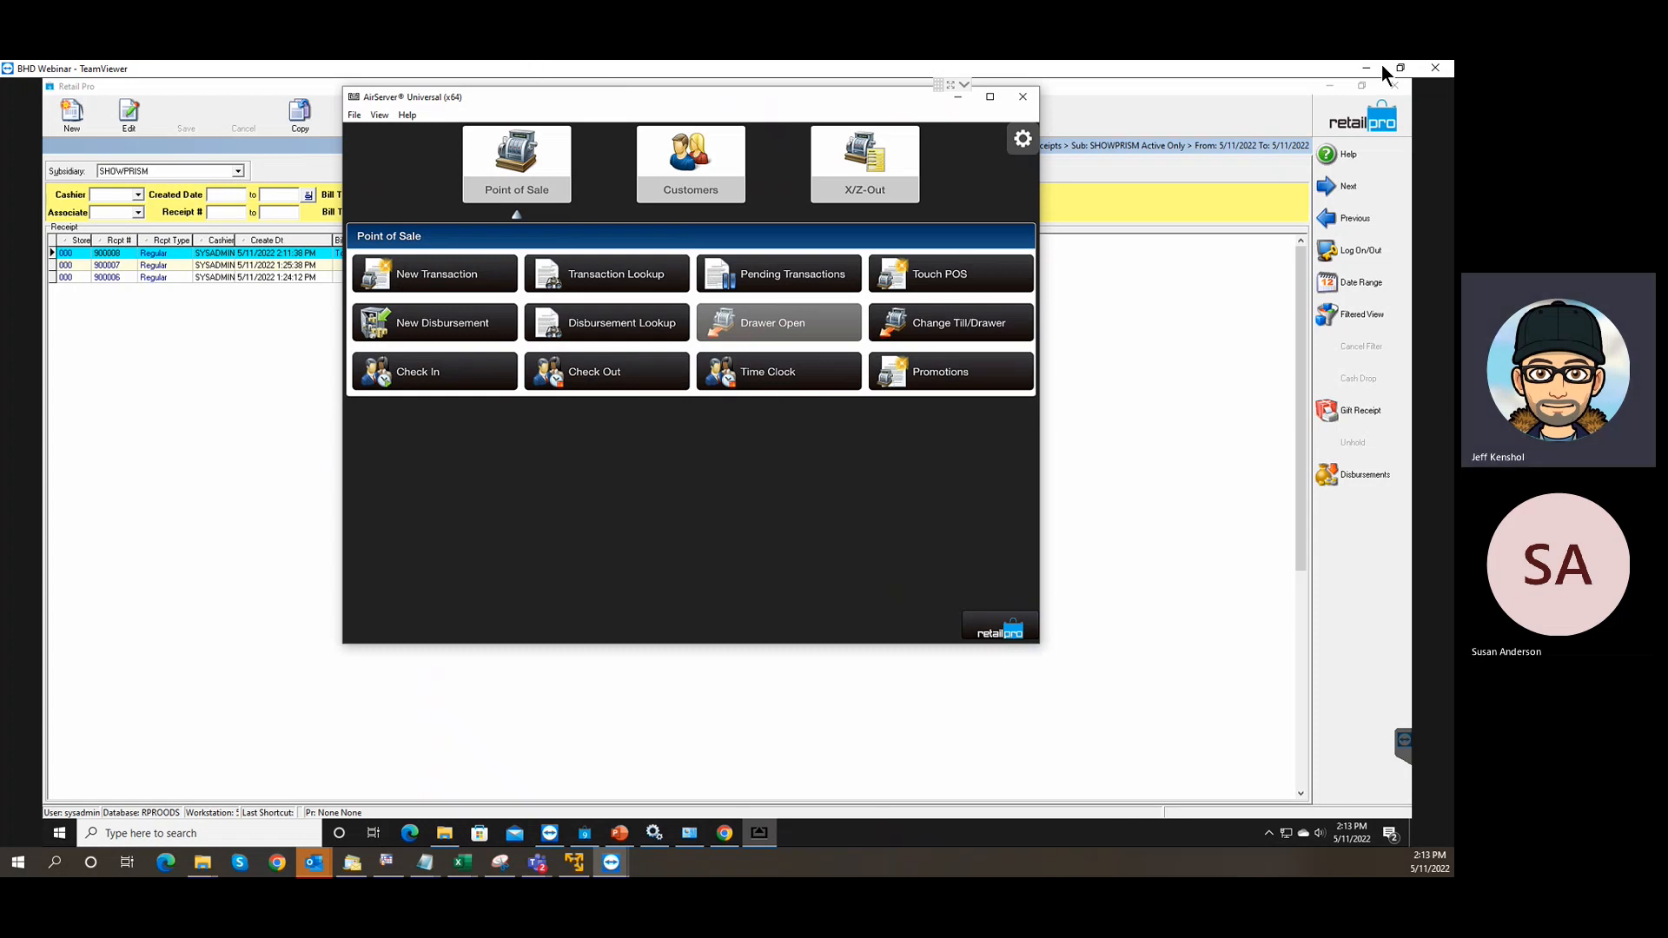
Move the AirServer mirror window right and bring the Prism web POS forward.
{"action": "left_click_drag", "start_coordinate": [508, 105], "coordinate": [647, 106]}
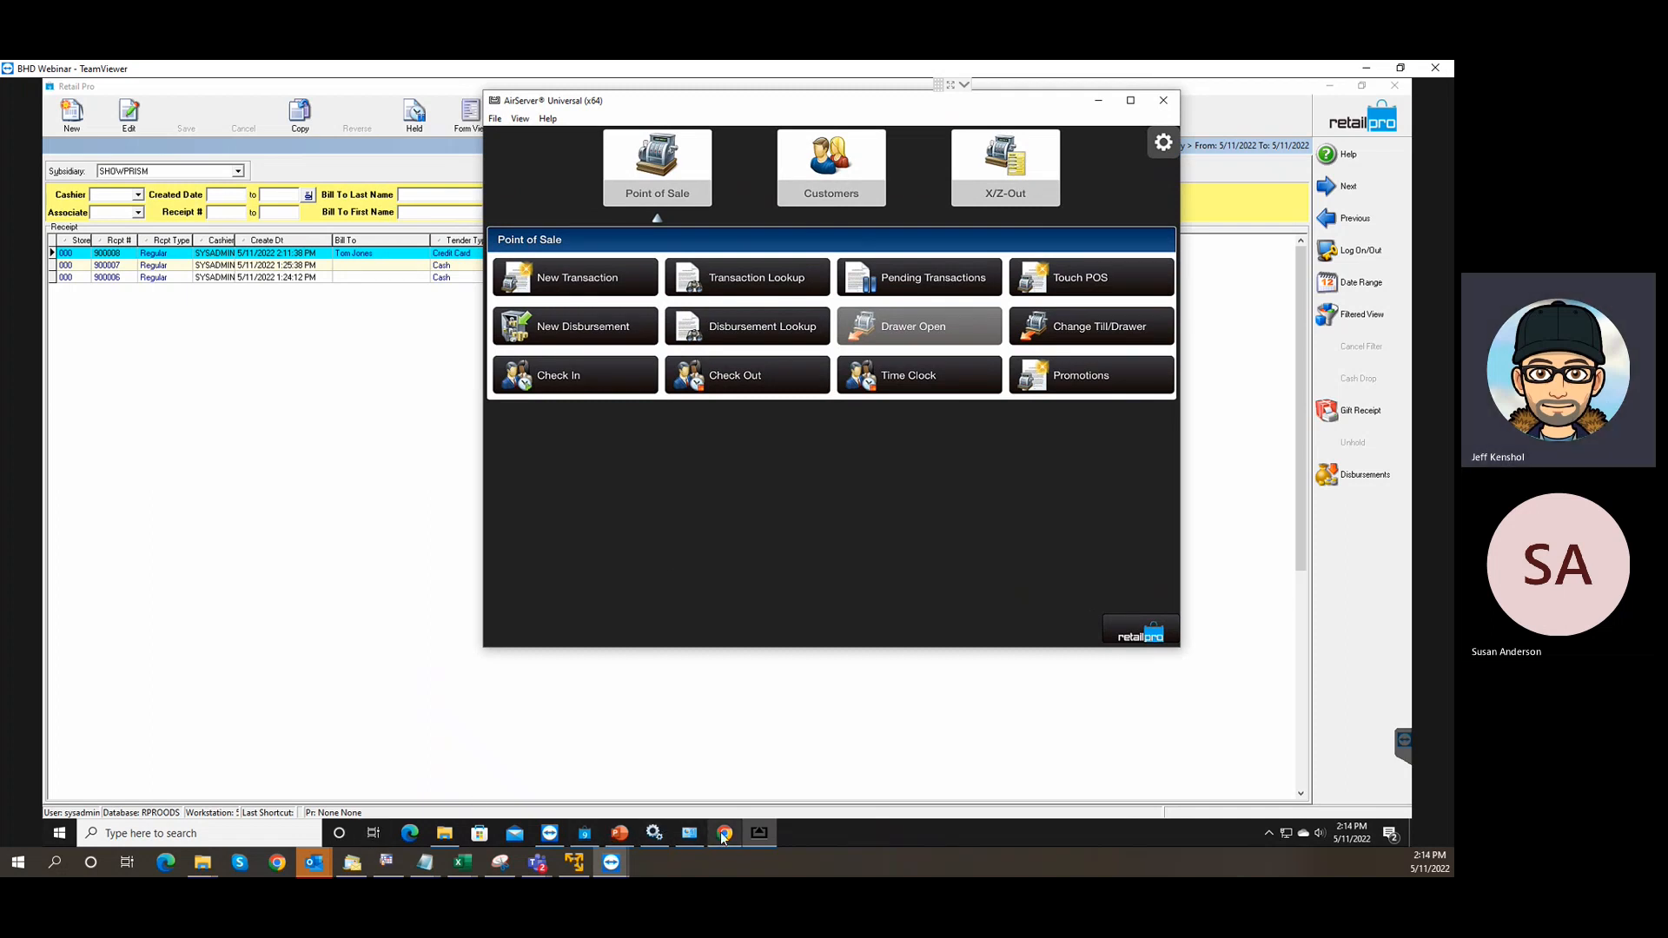
{"action": "mouse_move", "coordinate": [725, 839]}
{"action": "left_click", "coordinate": [725, 836]}
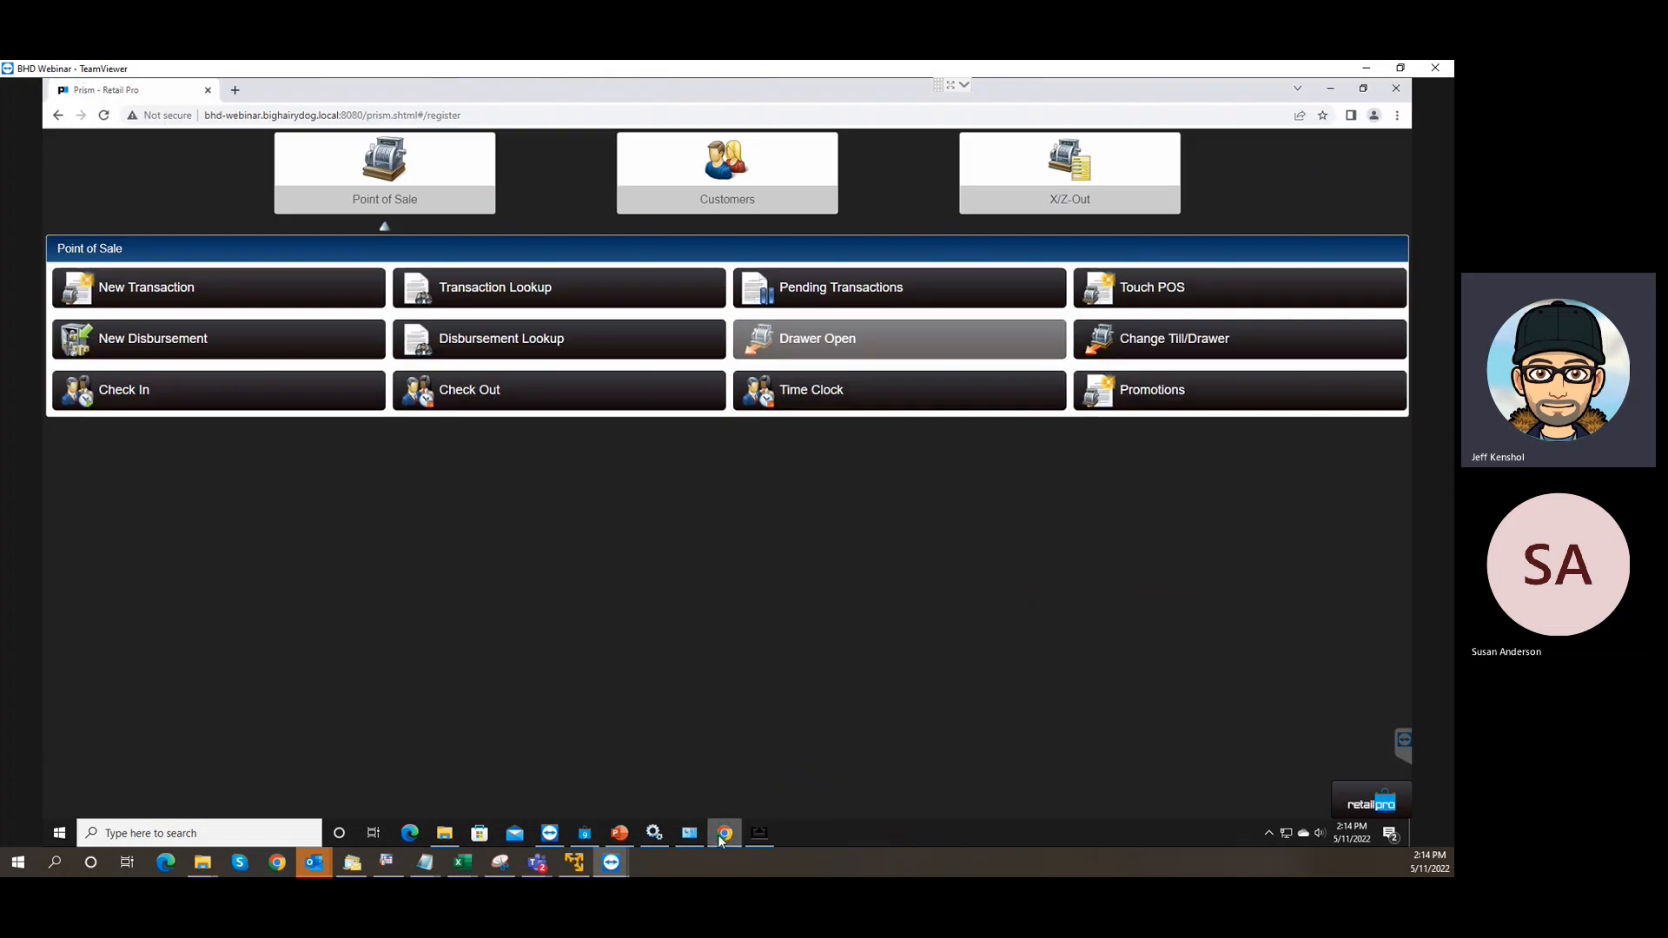
Start a new empty sale in Prism web POS and show the AirServer mirror over it.
{"action": "left_click", "coordinate": [187, 296]}
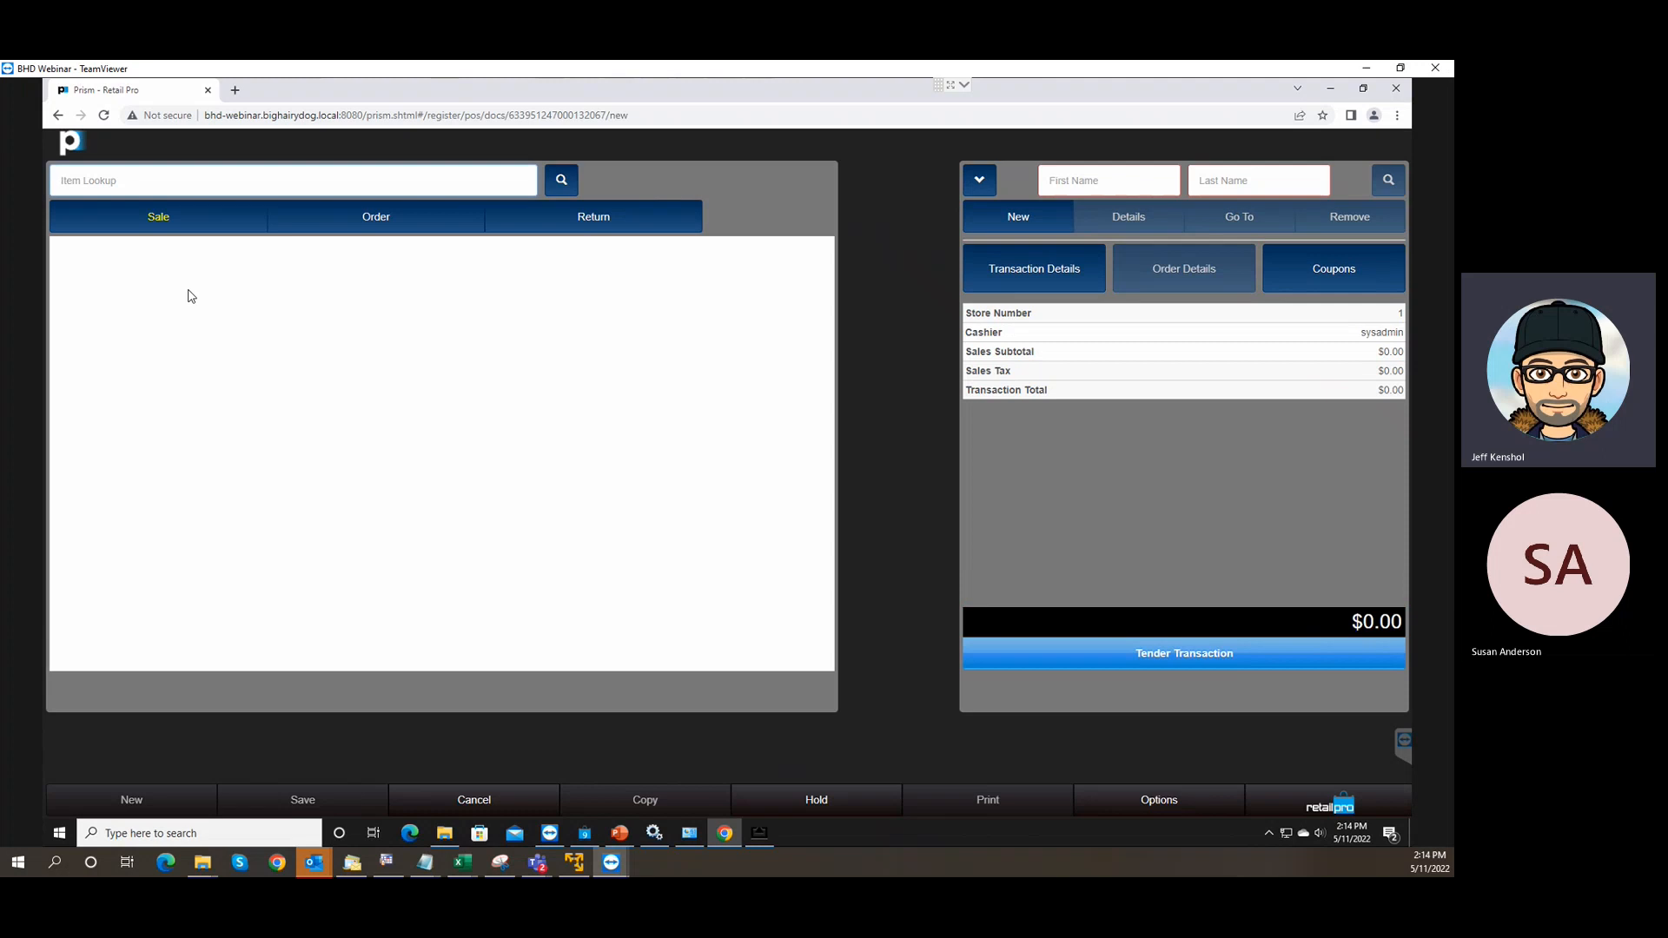
{"action": "left_click", "coordinate": [756, 839]}
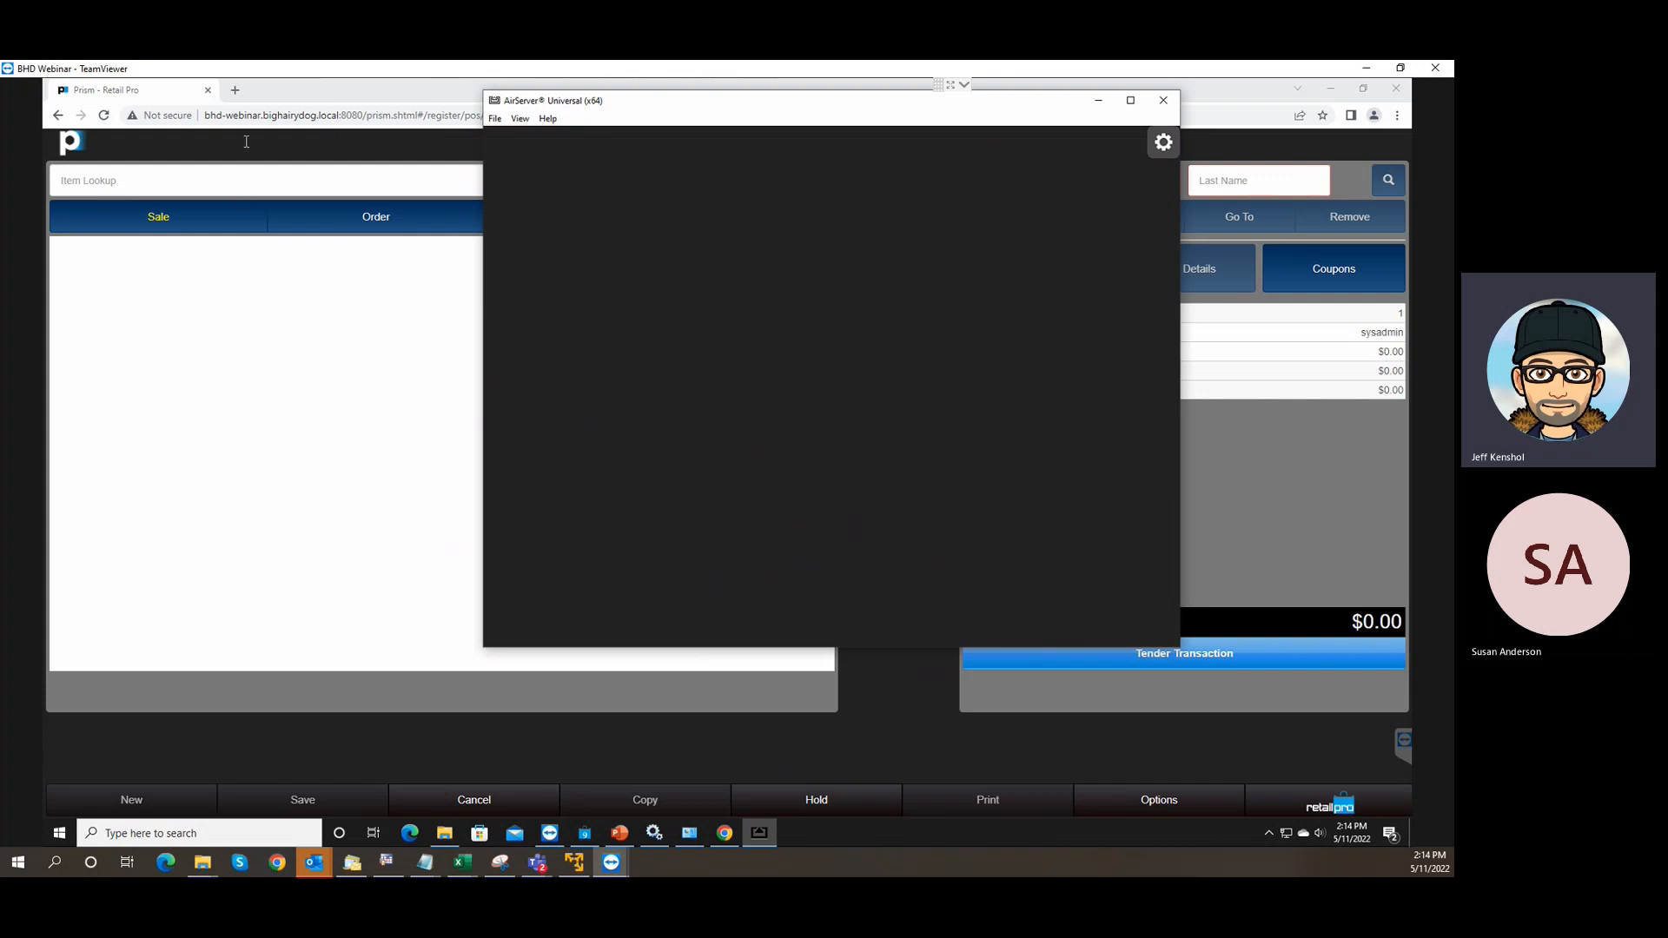
Bring the empty $0.00 Prism sale back in front of the AirServer mirror.
{"action": "left_click", "coordinate": [283, 92]}
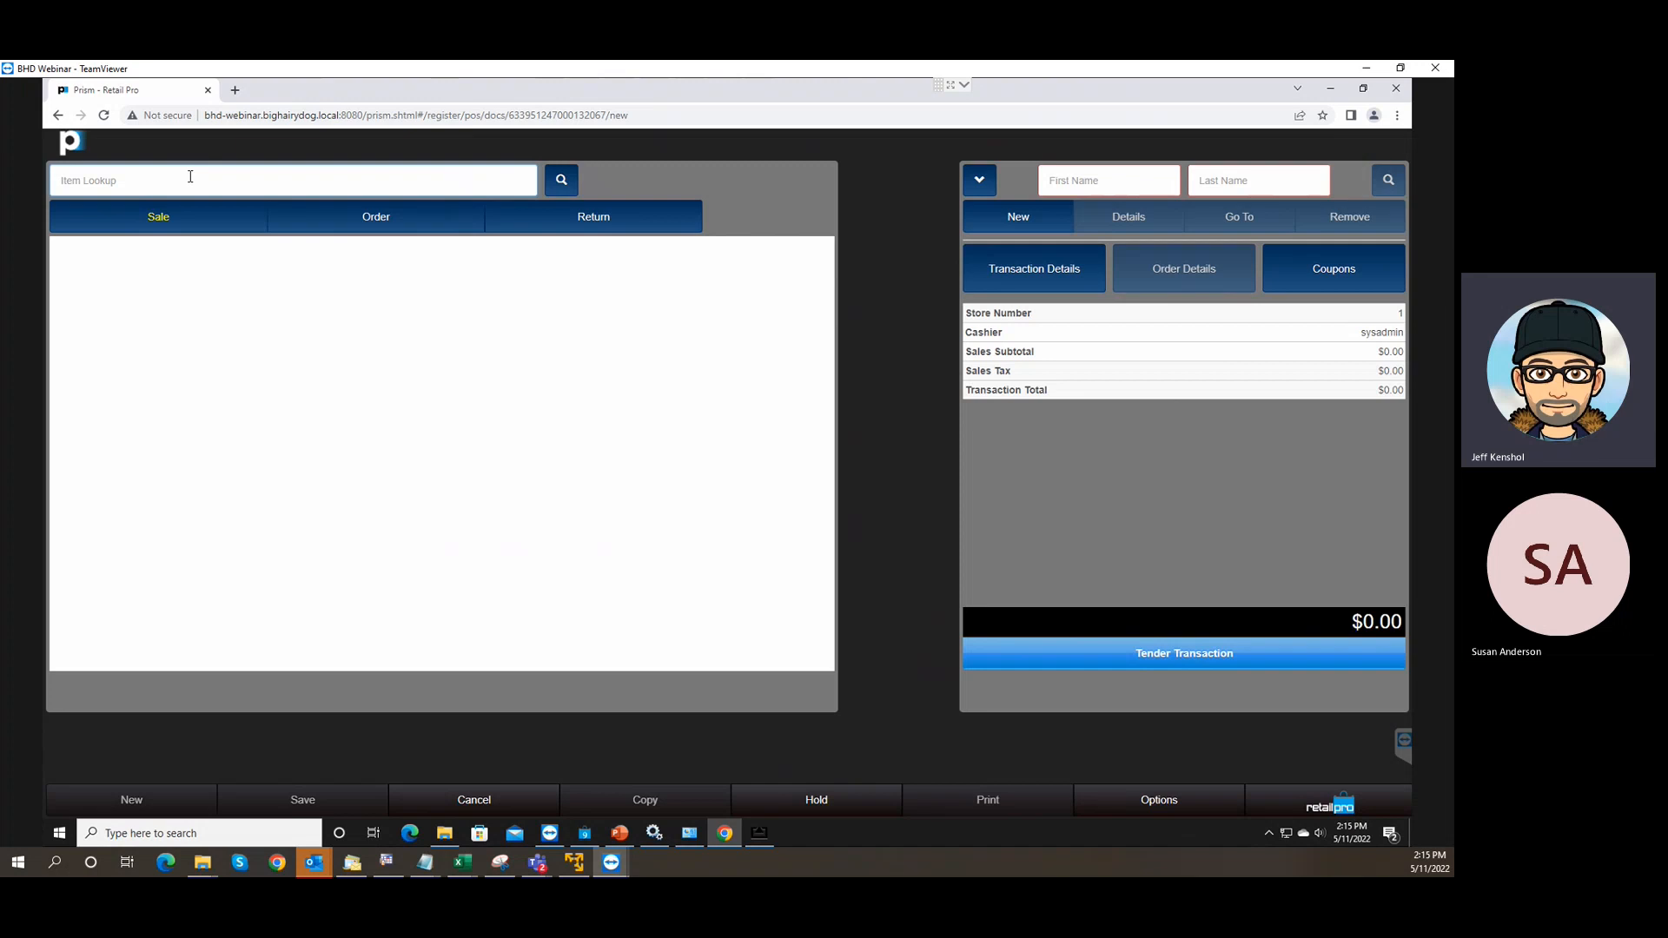
Look up item 001650 and add the 1/4 ZIP JACKET NIKE MENS TIGER at $85.99.
{"action": "type", "text": "001650"}
{"action": "key", "text": "Return"}
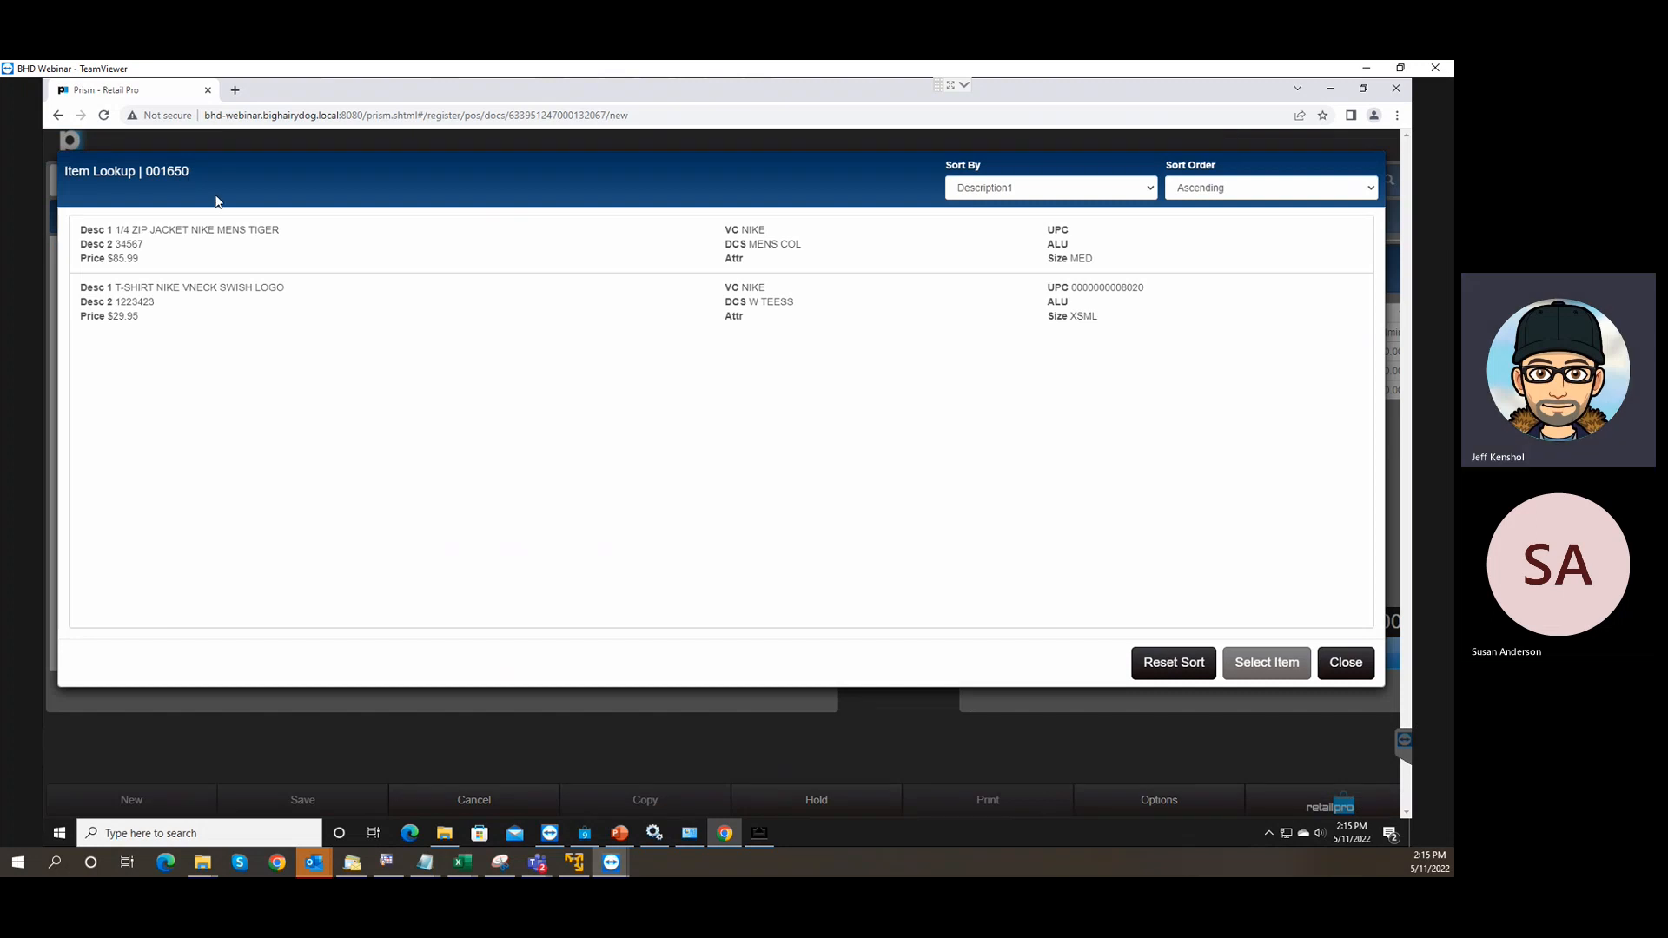
{"action": "left_click", "coordinate": [402, 243]}
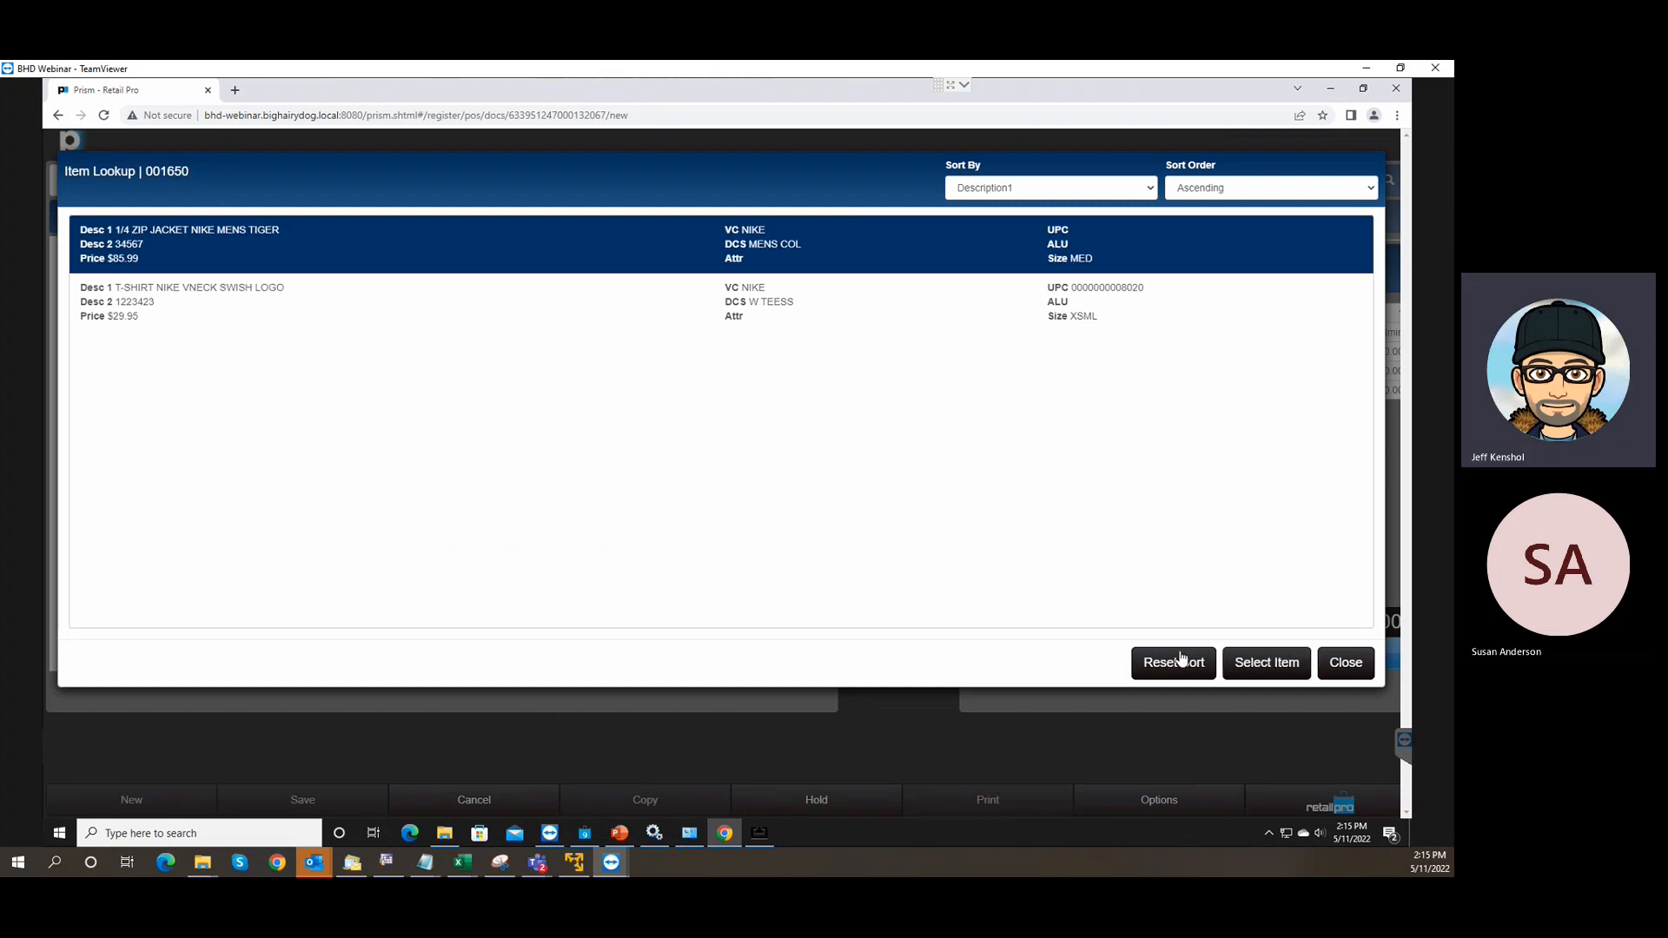
{"action": "left_click", "coordinate": [1278, 664]}
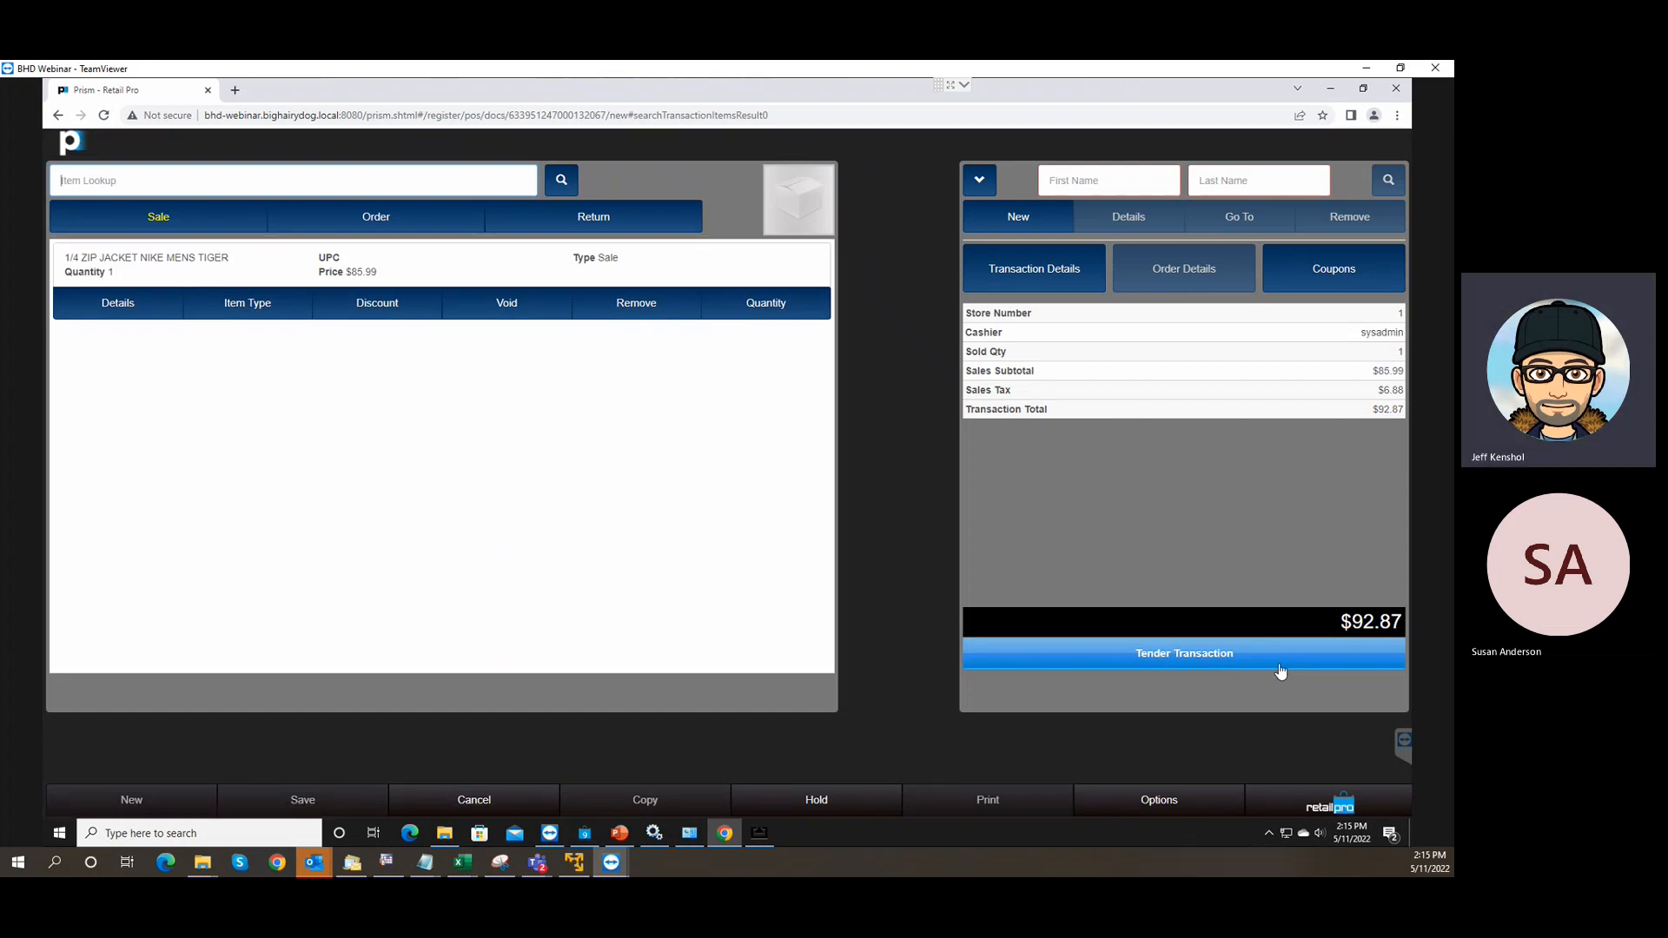
Find the customer by first name after a failed last-name search and attach them to the sale.
{"action": "left_click", "coordinate": [1216, 186]}
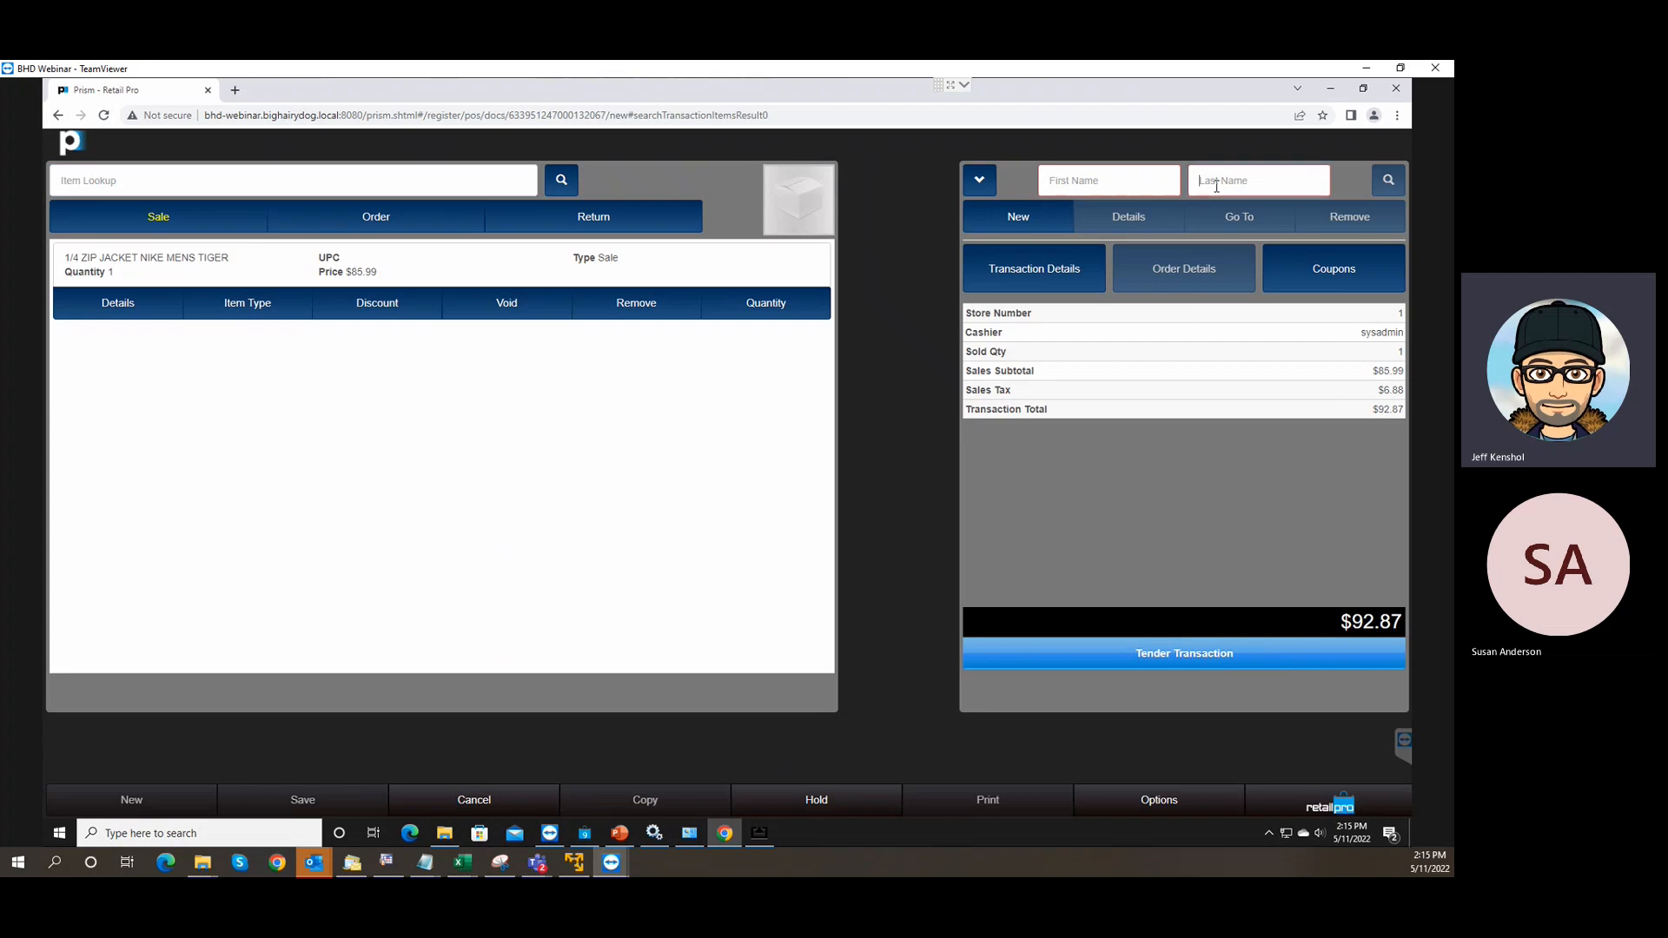
{"action": "type", "text": "jone"}
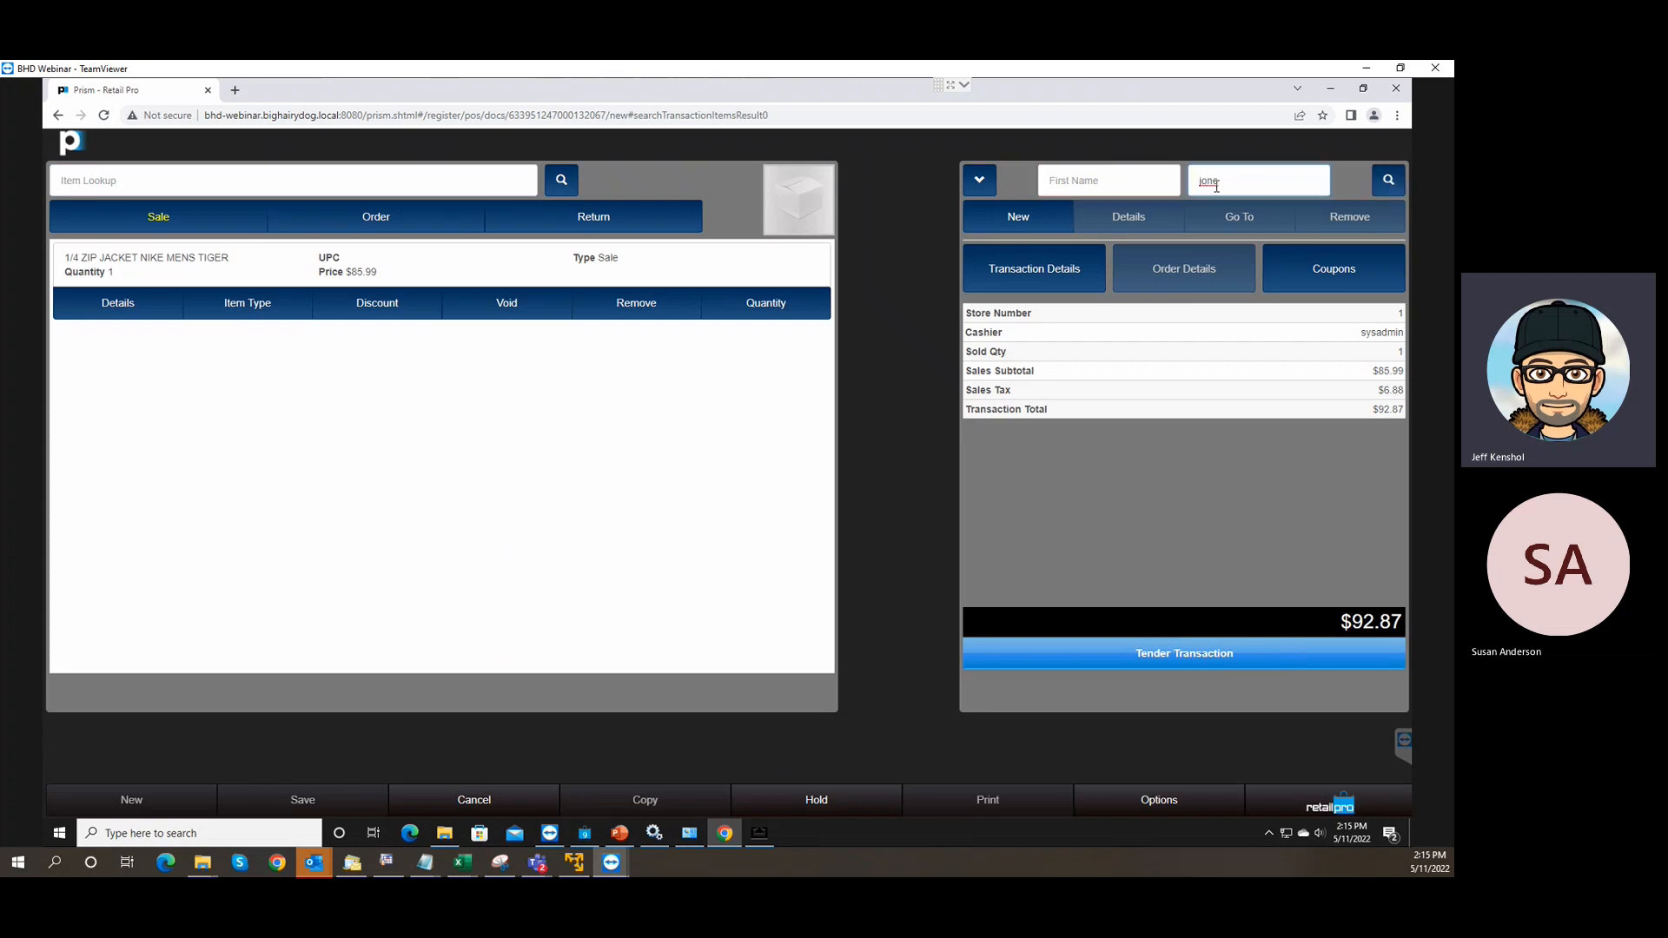
{"action": "key", "text": "Return"}
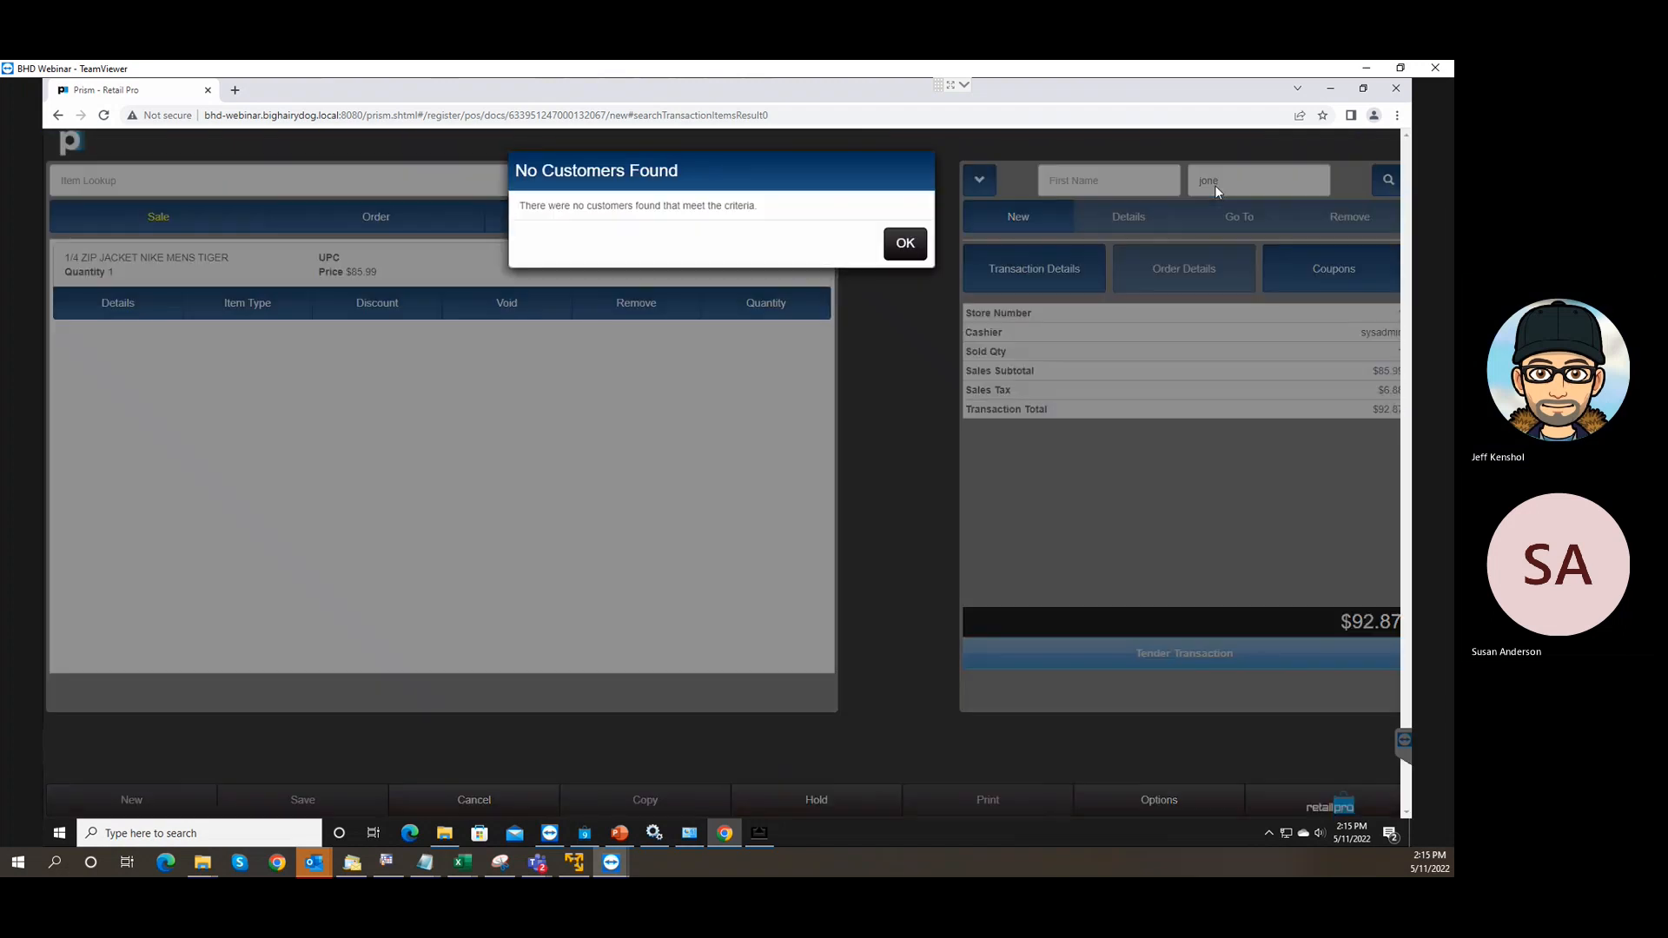
{"action": "left_click", "coordinate": [905, 246]}
{"action": "left_click_drag", "start_coordinate": [1219, 181], "coordinate": [1170, 182]}
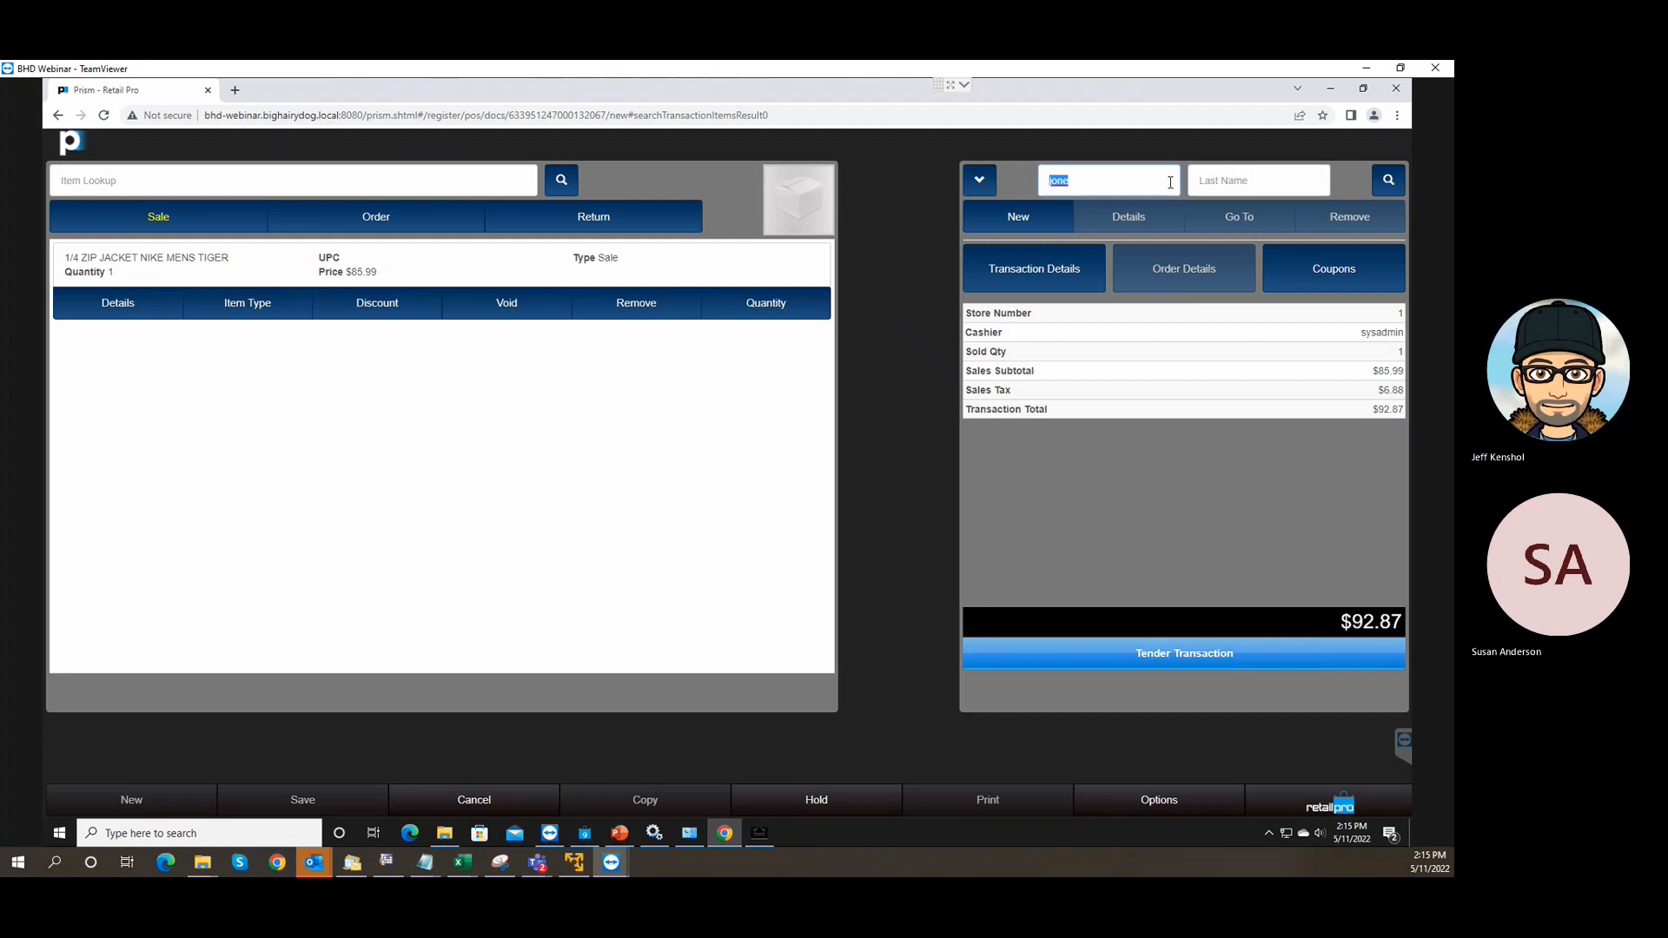
{"action": "key", "text": "BackSpace"}
{"action": "type", "text": "tom"}
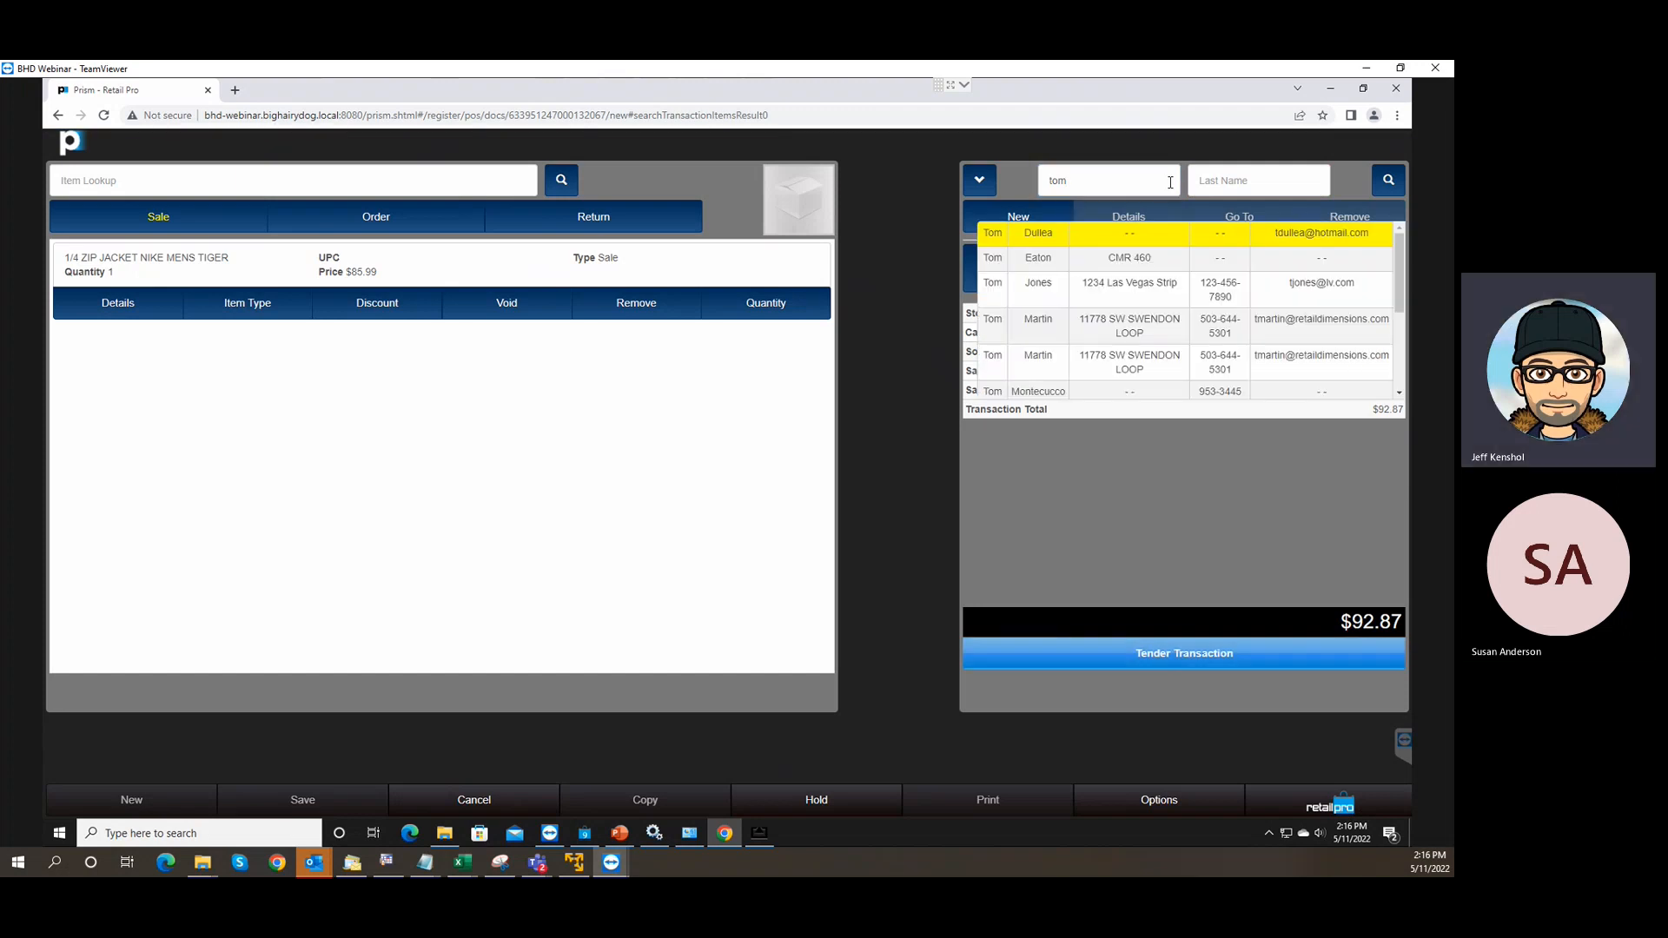
{"action": "left_click", "coordinate": [1070, 287]}
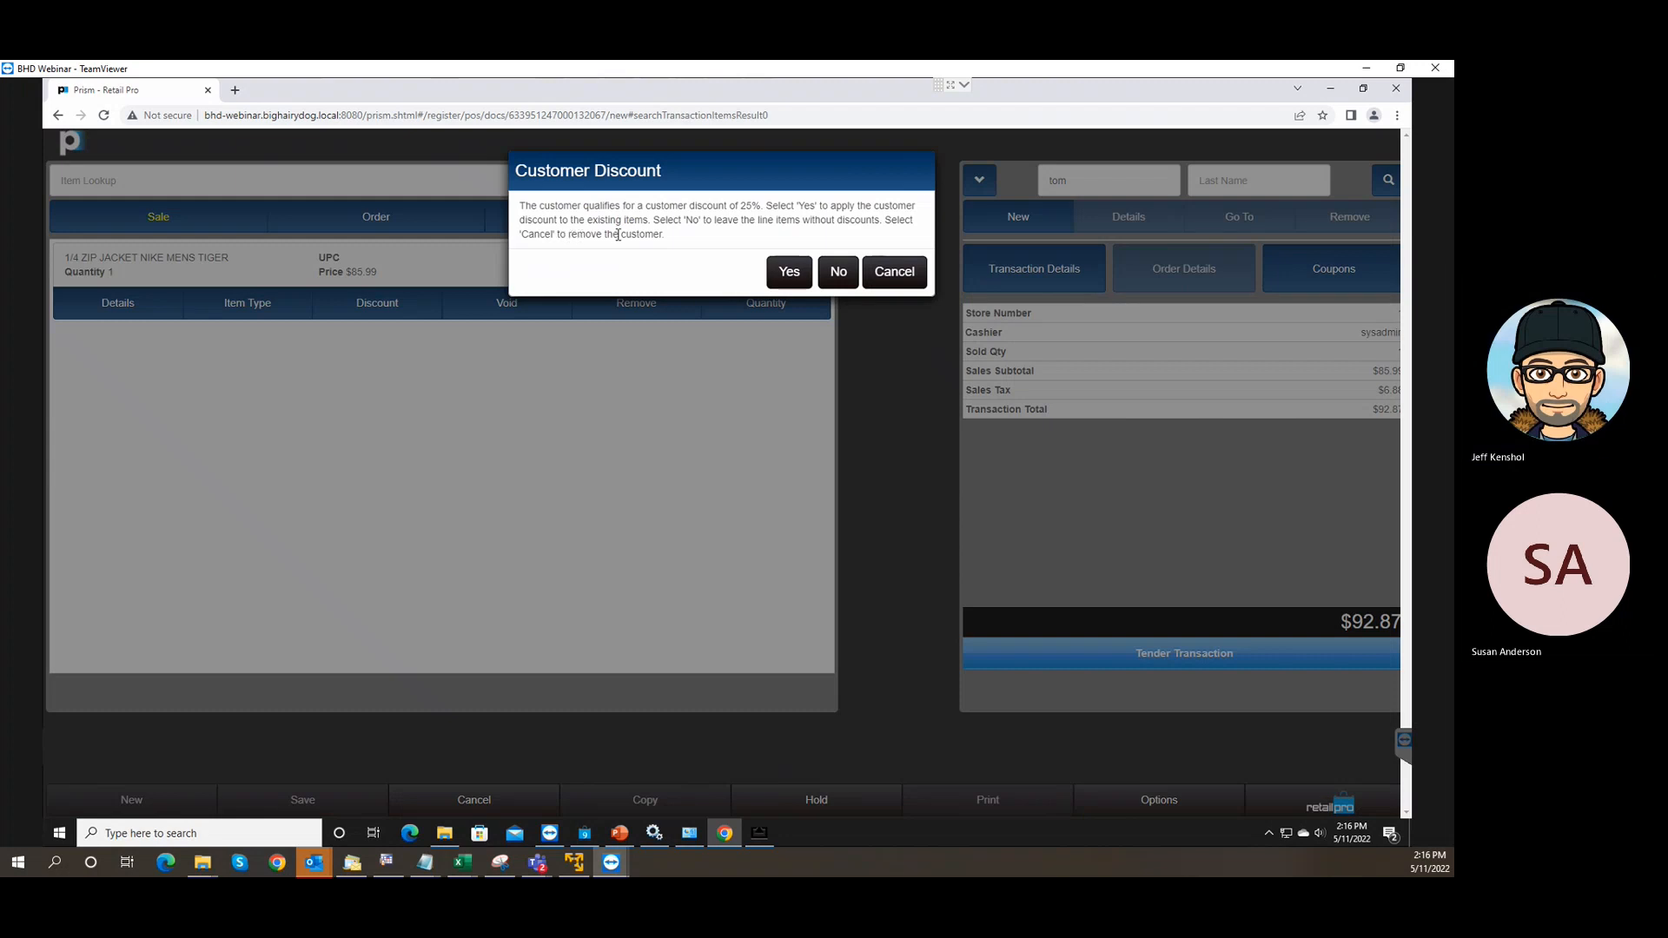
Decline the 25% customer discount so the jacket stays at $85.99 and the total at $92.87.
{"action": "left_click", "coordinate": [841, 271]}
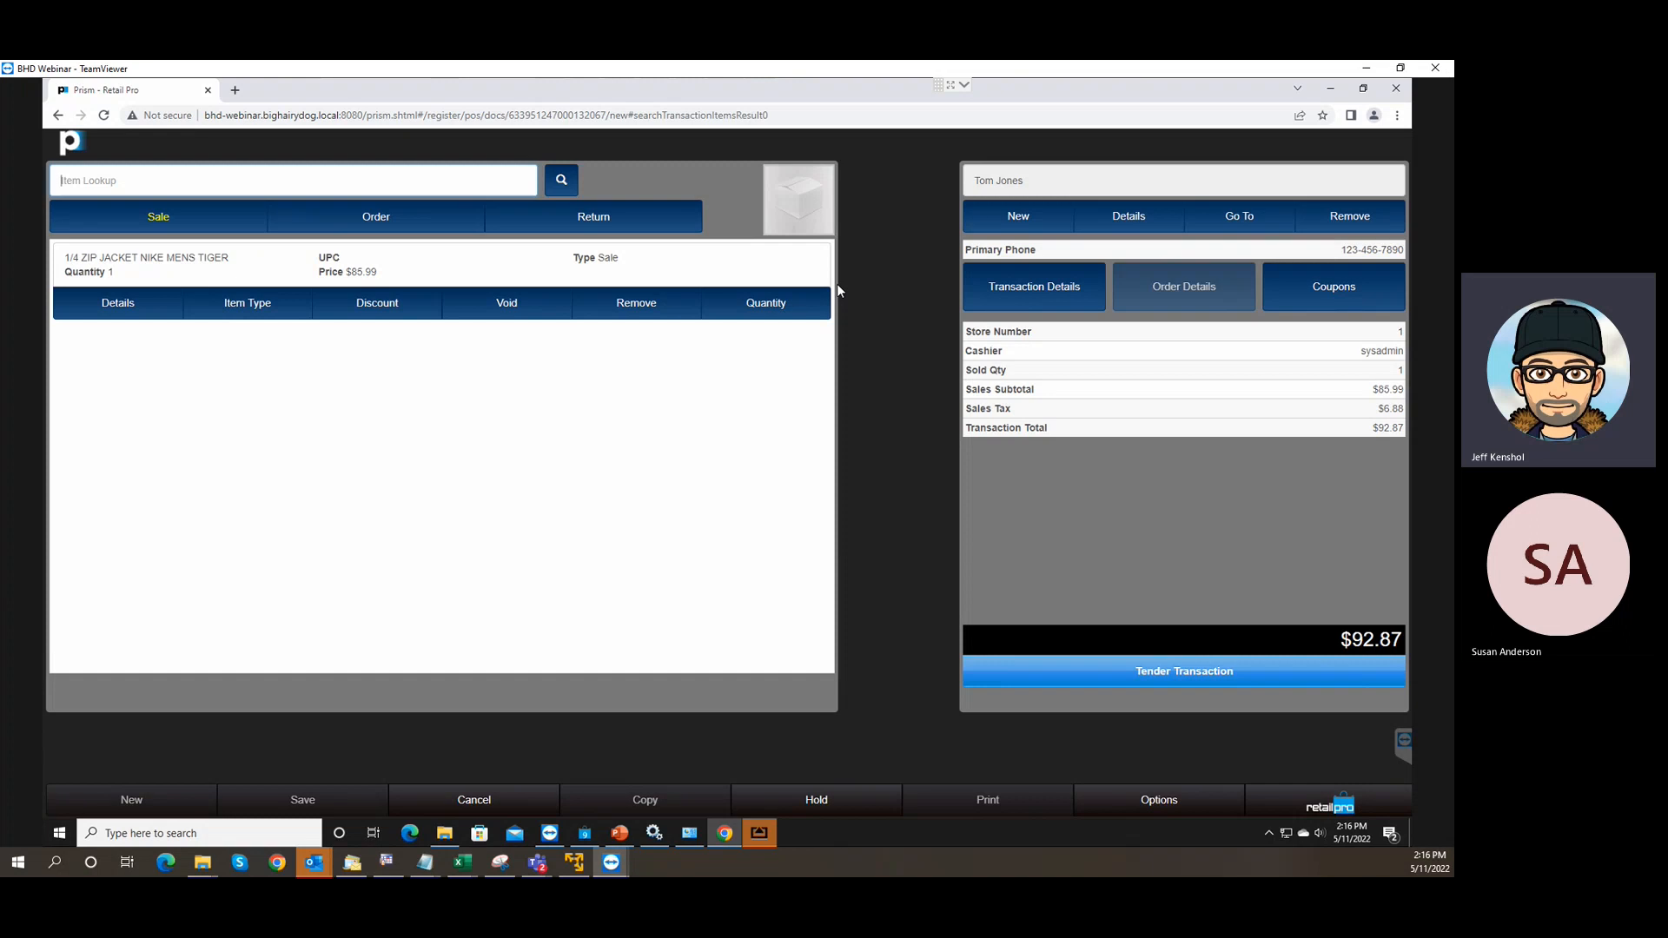
Bring up the AirServer-mirrored iPad and open its list of server configurations.
{"action": "left_click", "coordinate": [757, 833]}
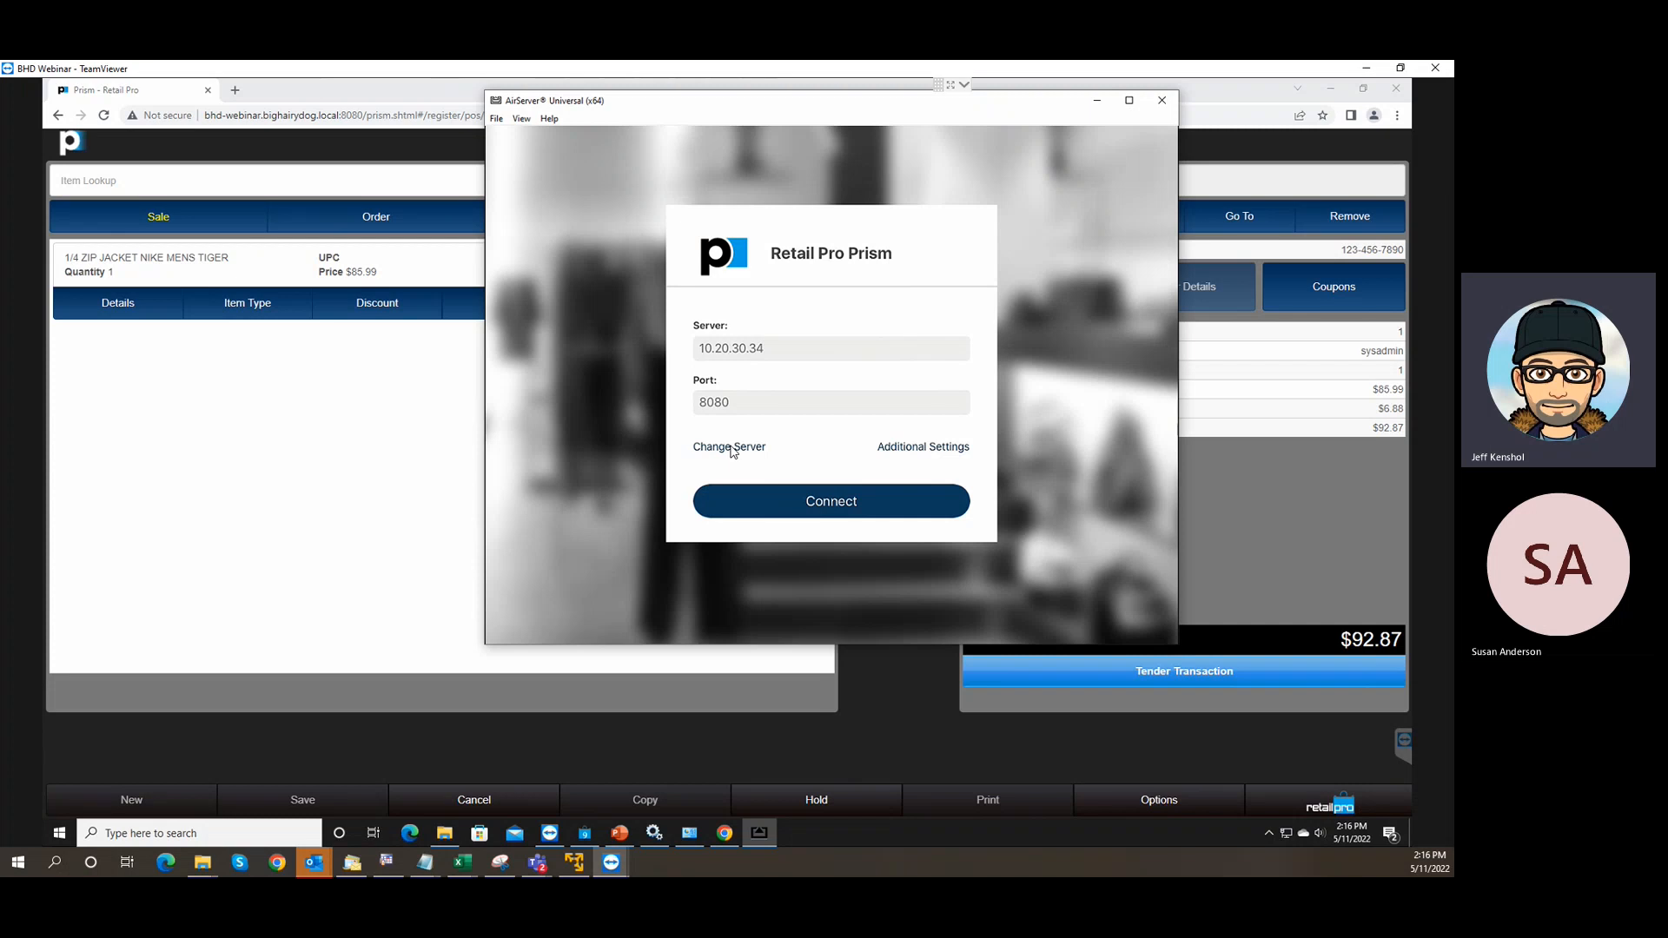
{"action": "left_click", "coordinate": [731, 447]}
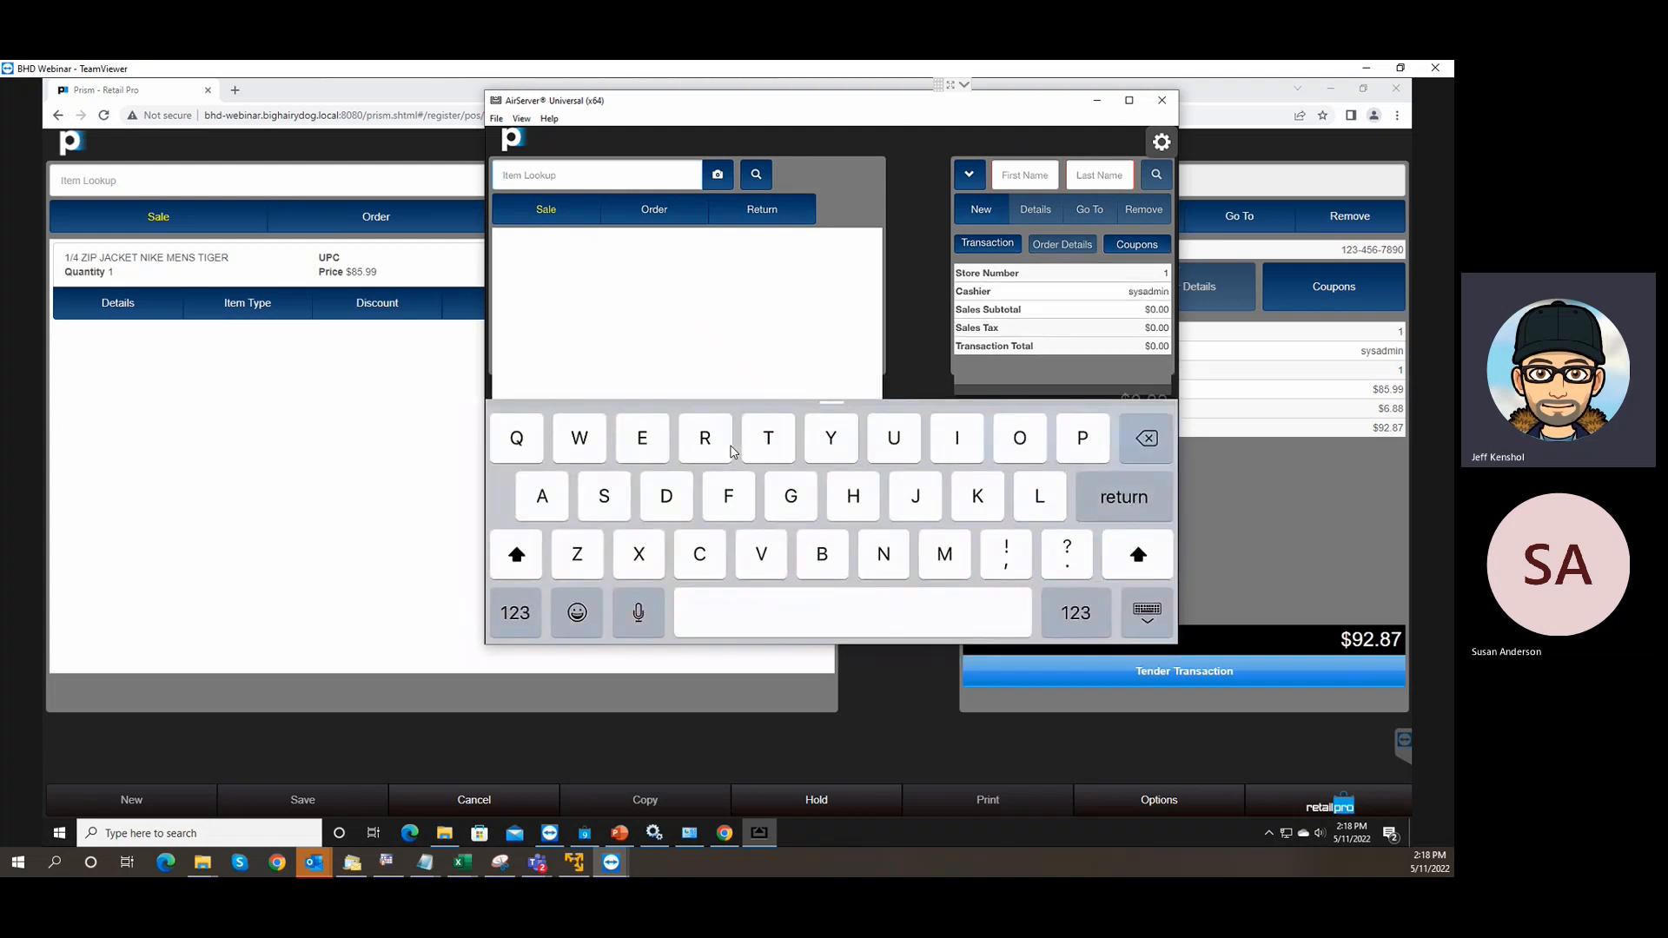
Search the mobile Item Lookup for item 001650.
{"action": "type", "text": "O"}
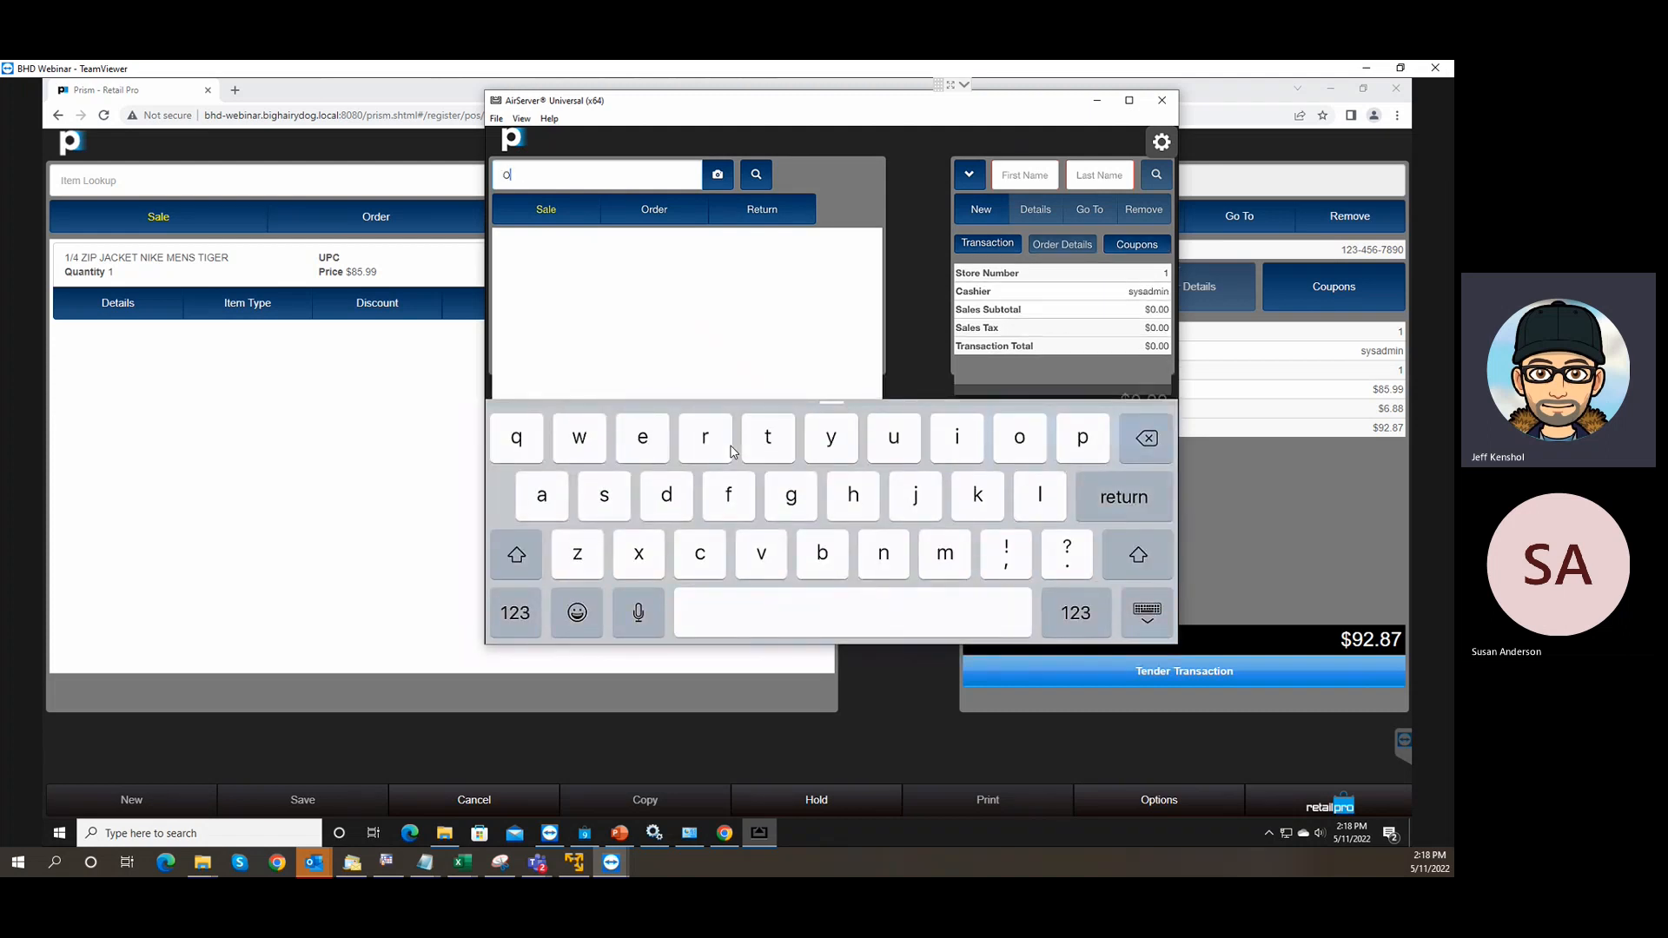
{"action": "key", "text": "BackSpace"}
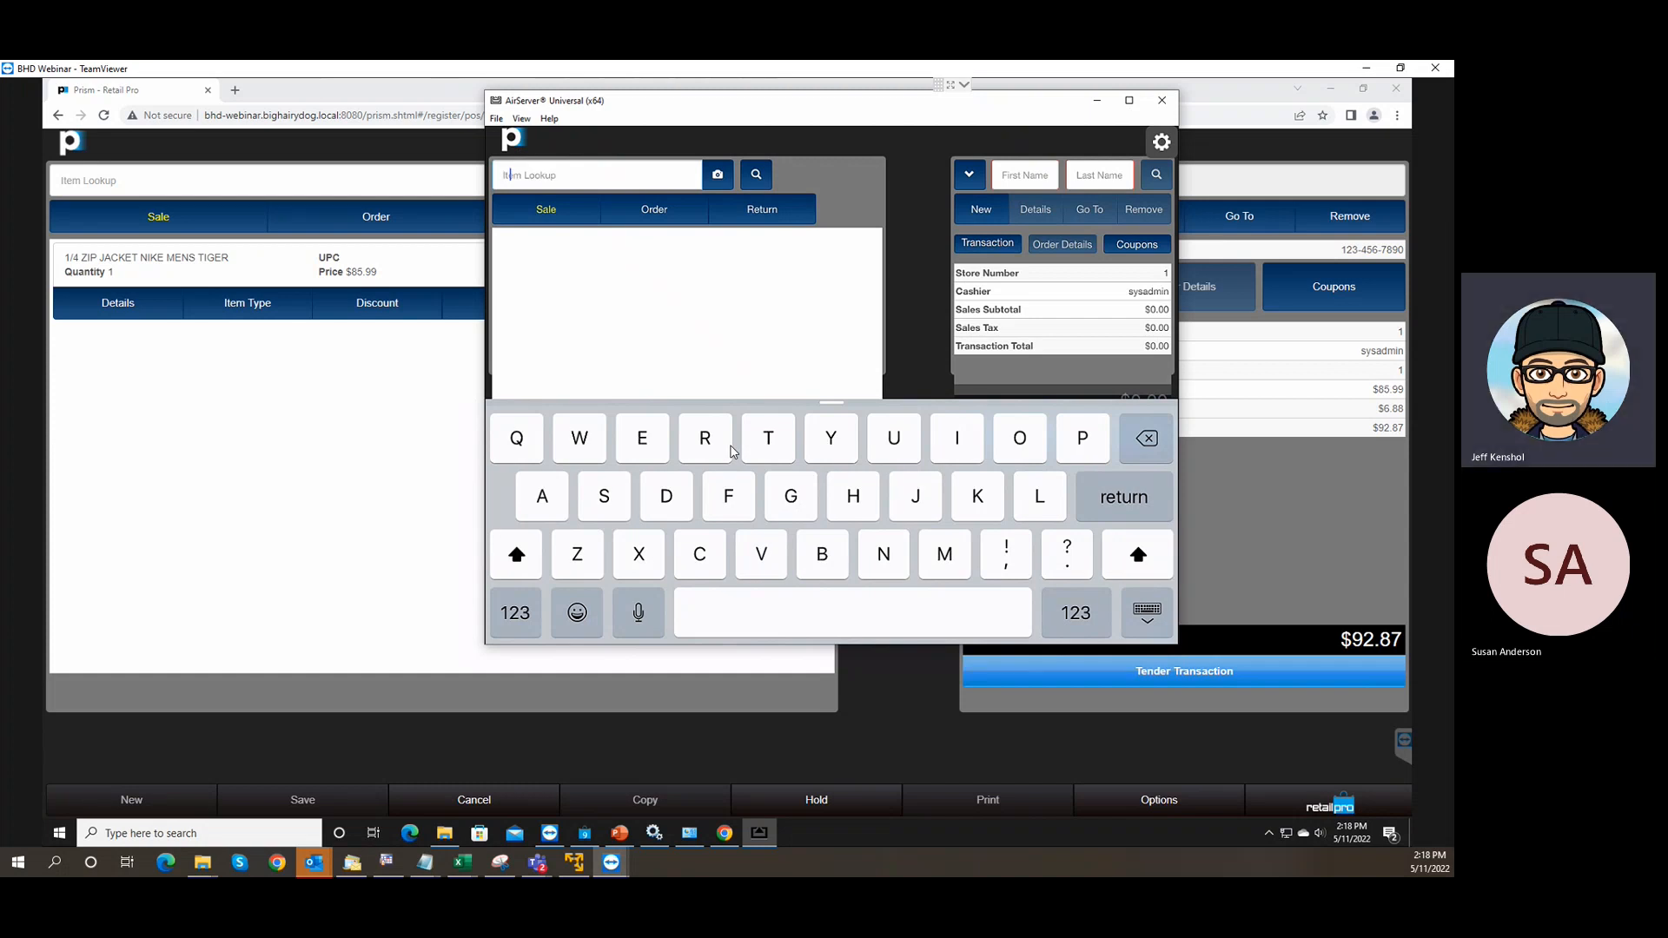
{"action": "type", "text": "00"}
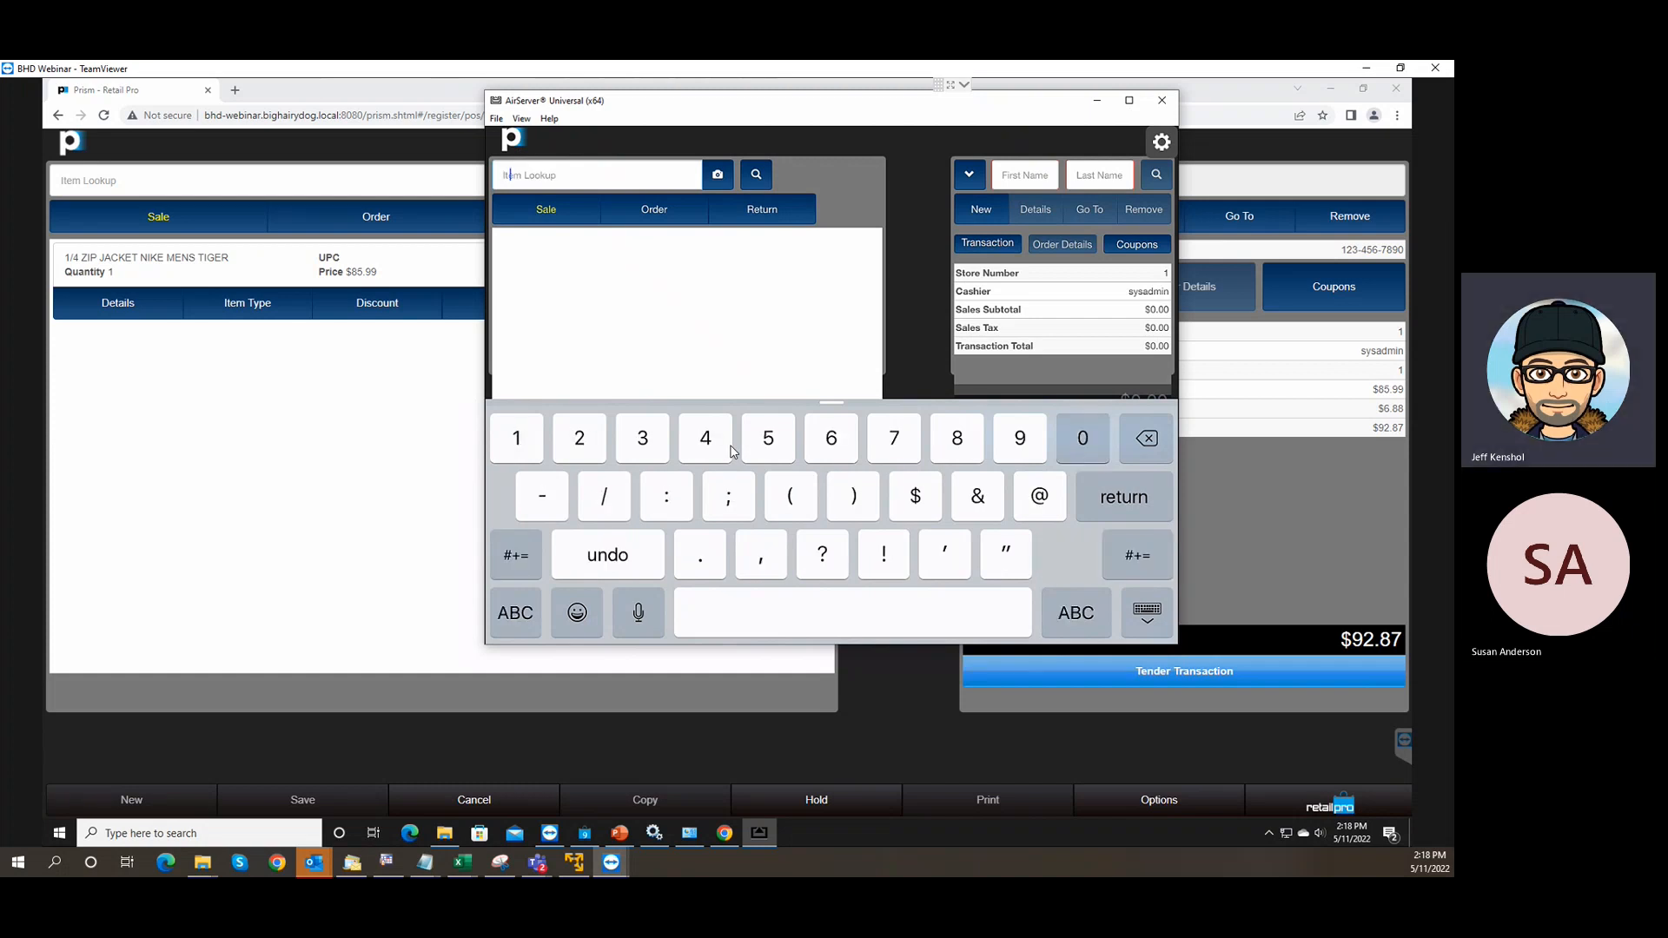
{"action": "type", "text": "1650"}
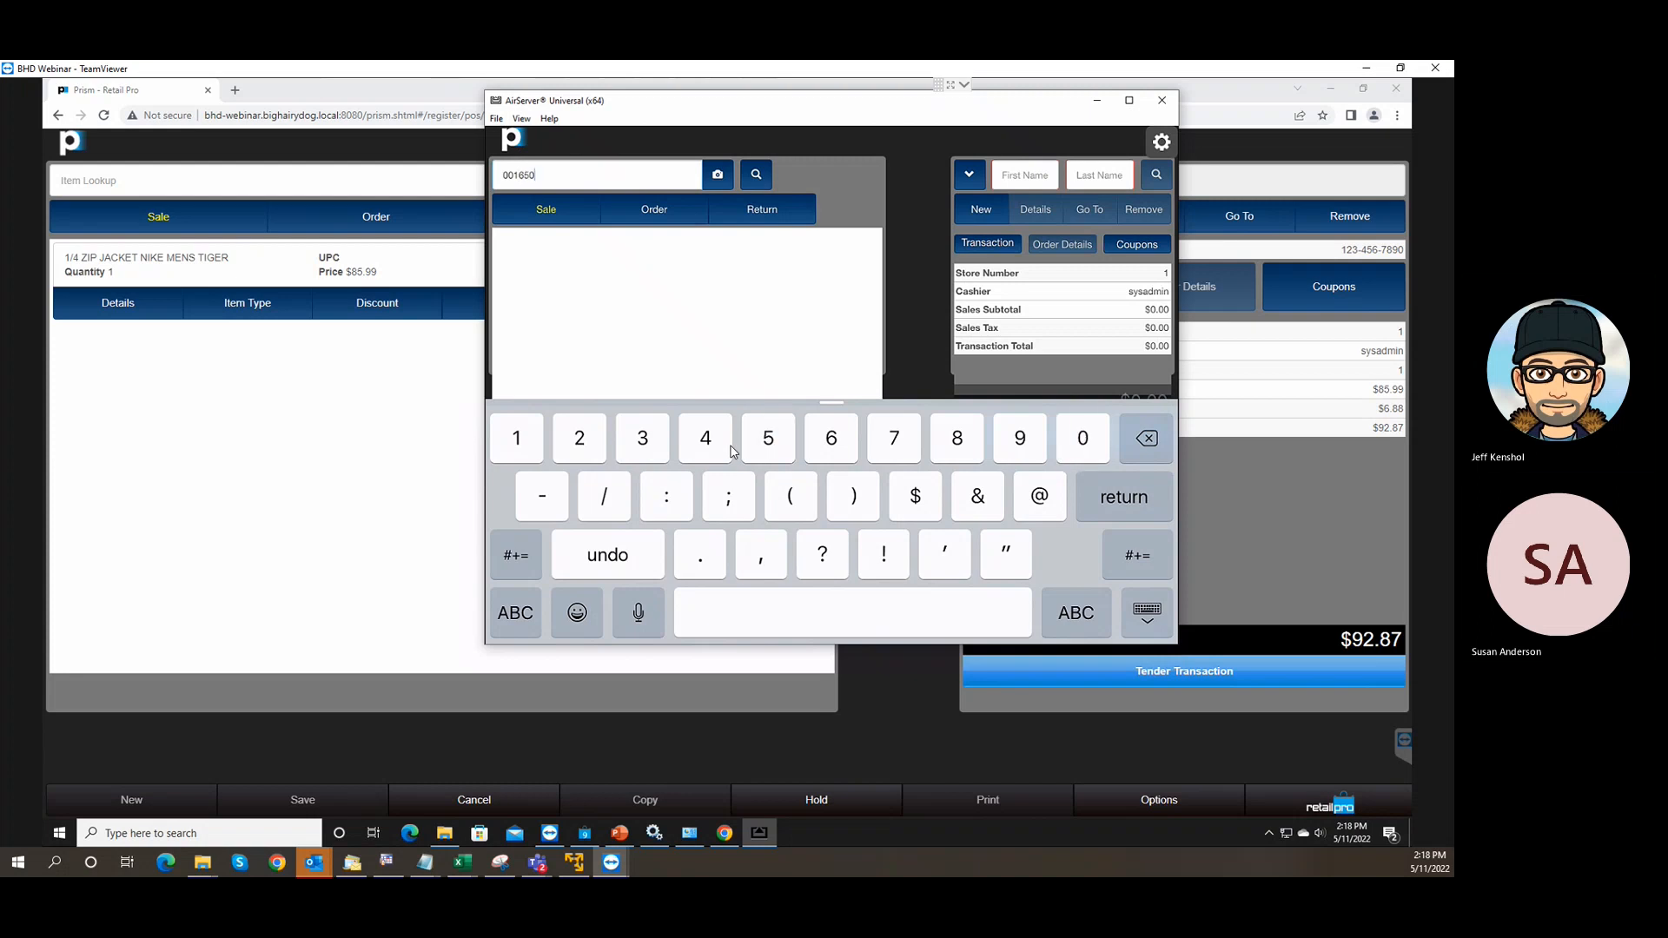
{"action": "key", "text": "Return"}
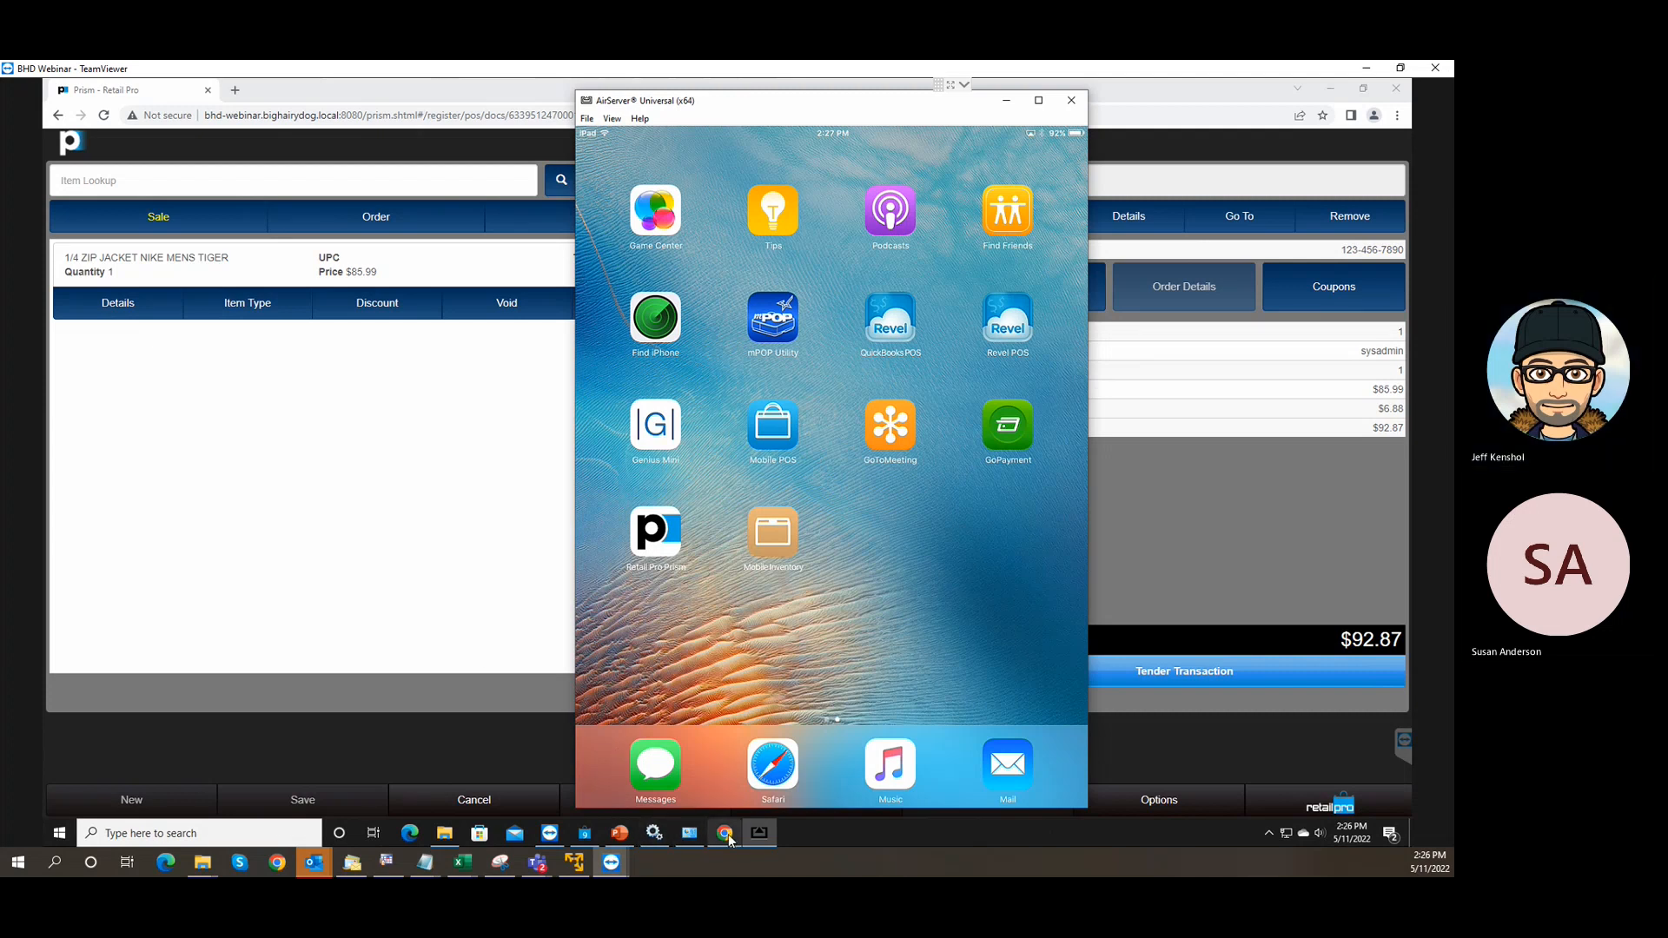
Bring the Foundry Logic Mobile POS deck forward and land on slide 7's deployment diagram.
{"action": "left_click", "coordinate": [620, 832]}
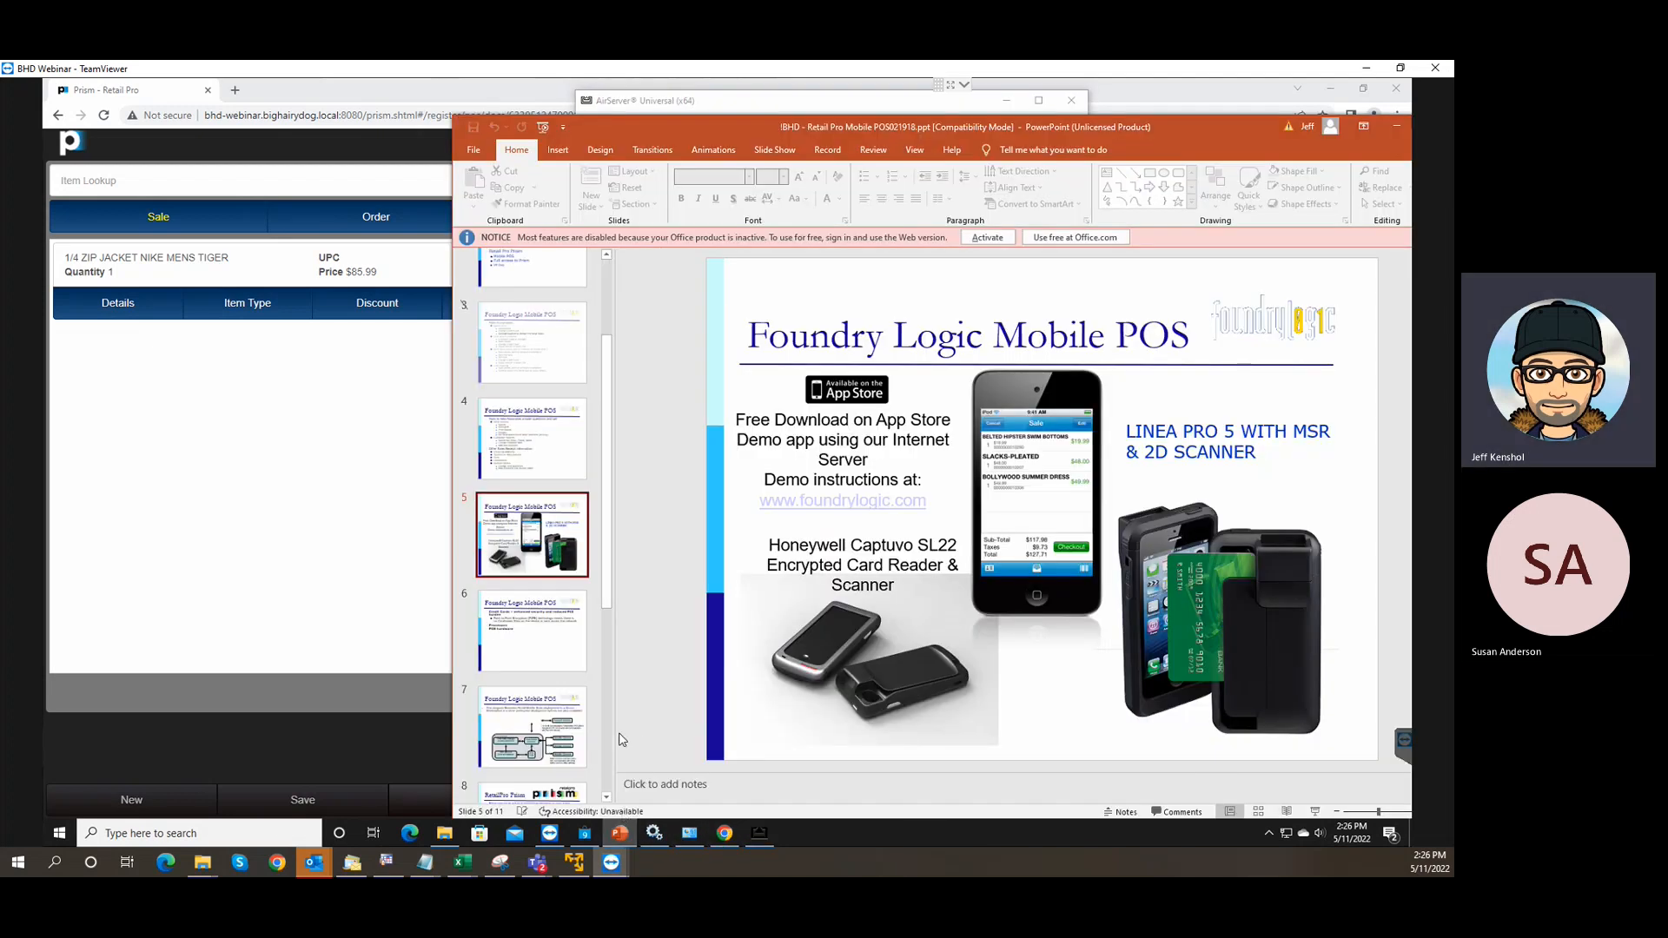
{"action": "left_click", "coordinate": [556, 645]}
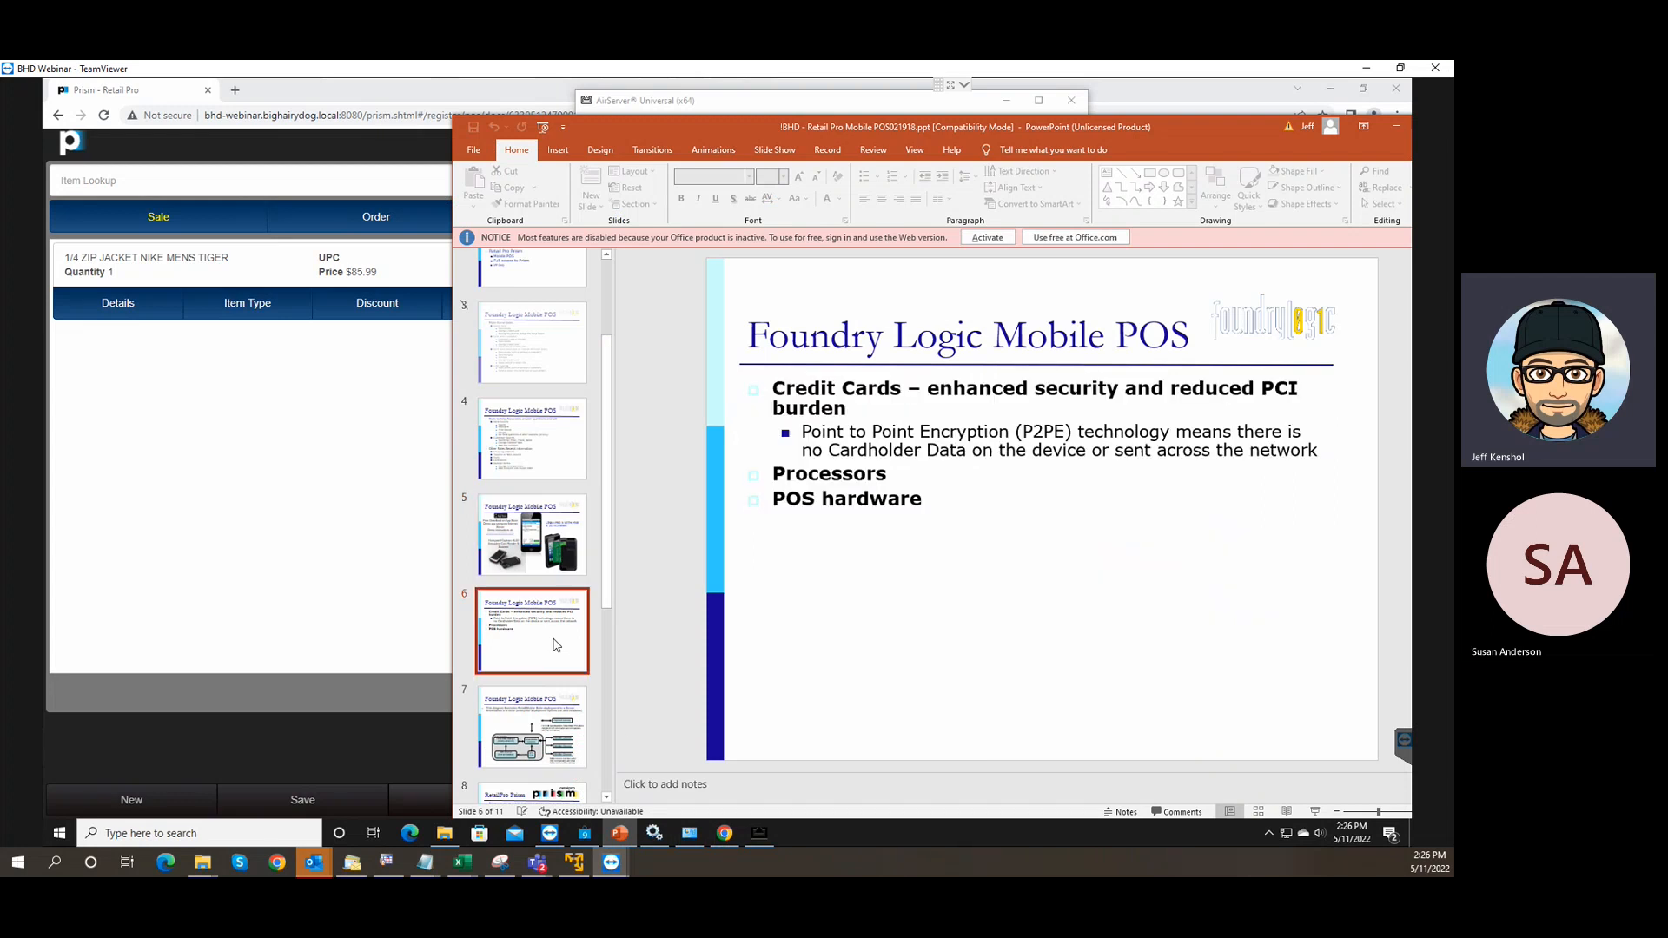
{"action": "key", "text": "Down"}
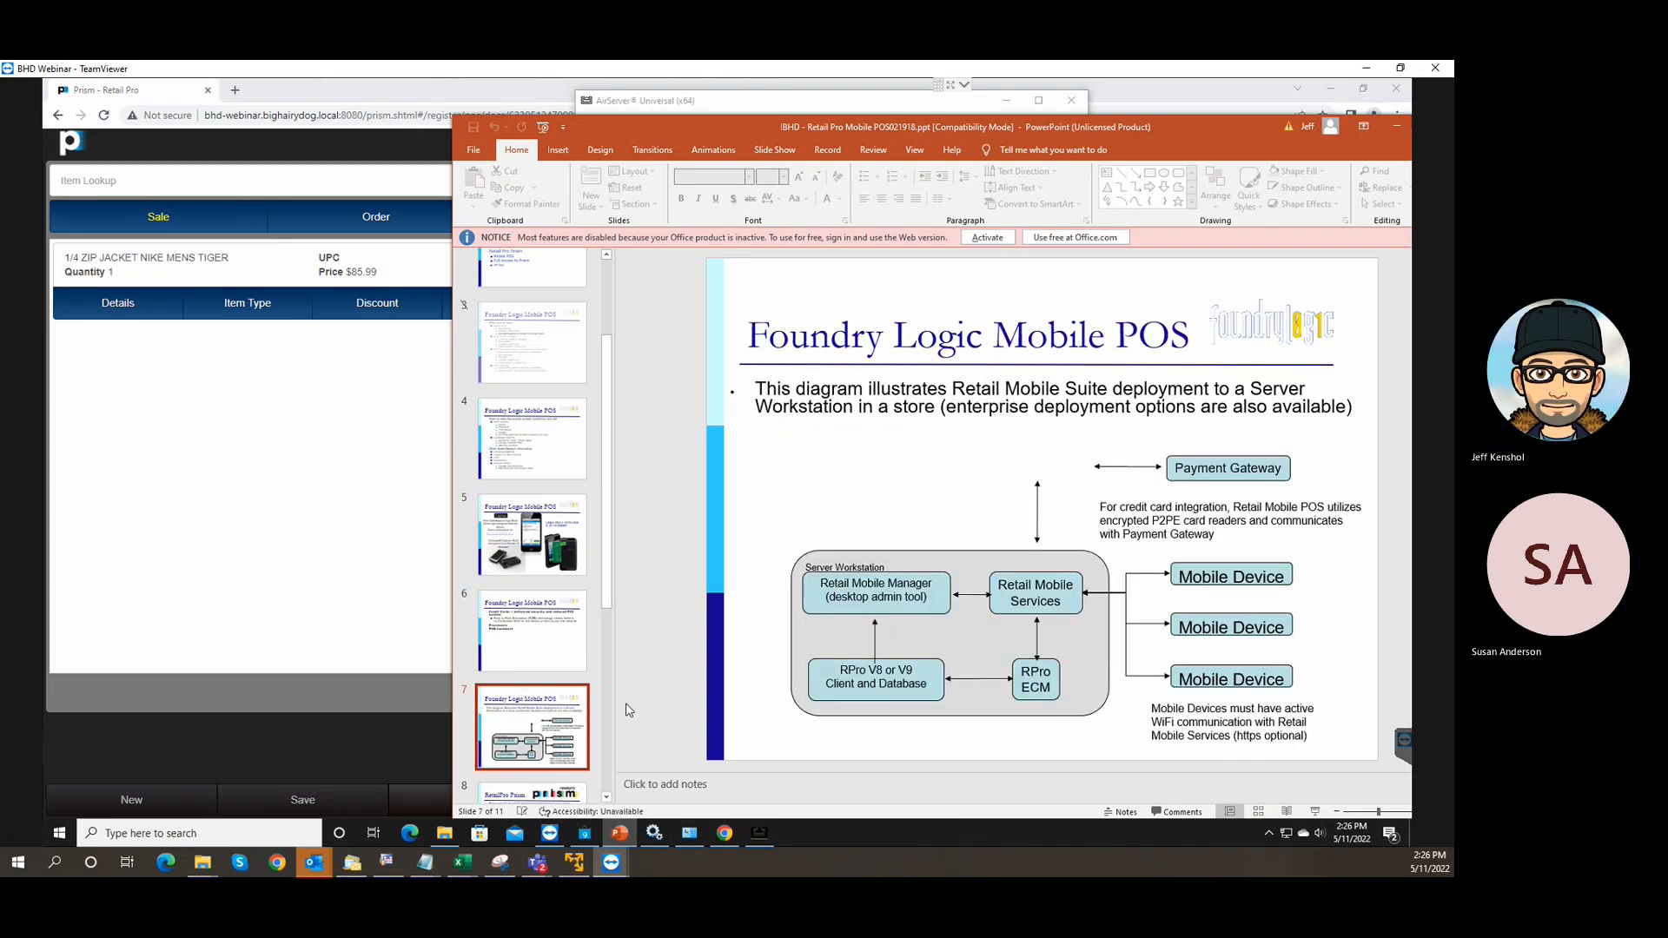
{"action": "key", "text": "Down"}
{"action": "key", "text": "Up"}
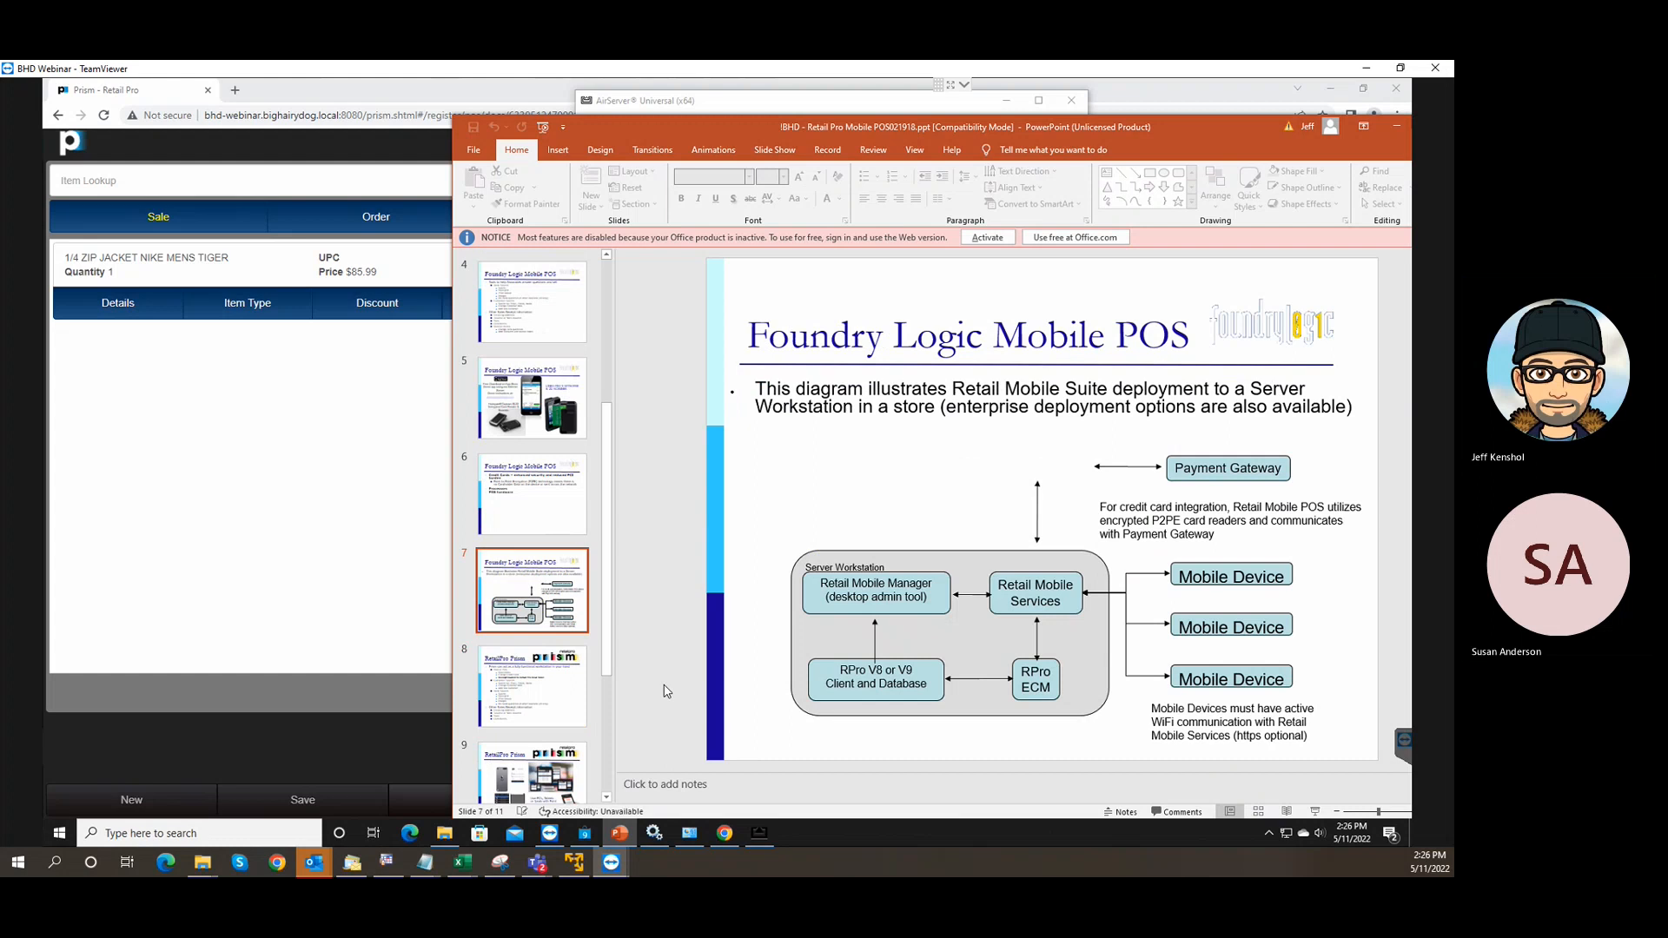